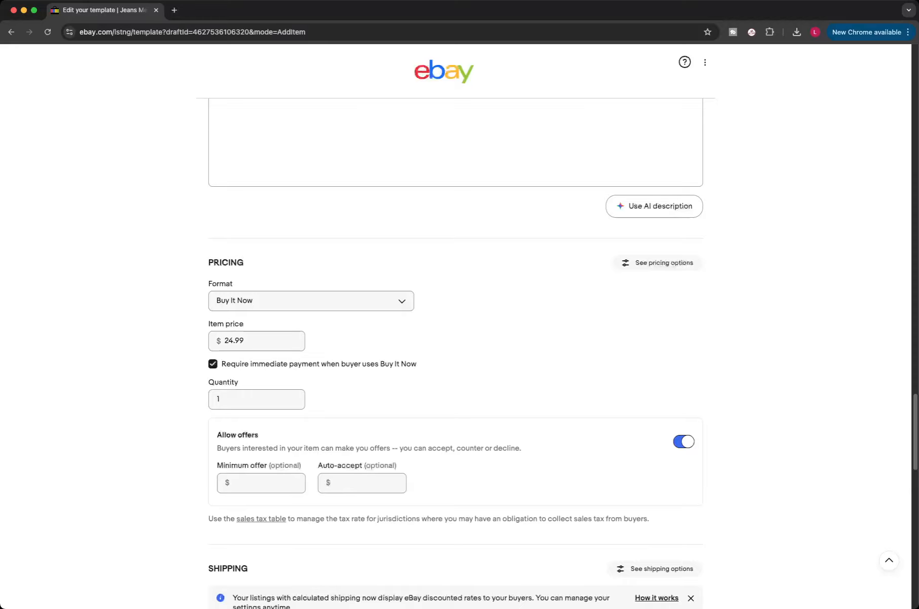
# Step: Set the template's package weight to 2 lbs and package dimensions to 10 x 8 x 4 in
pyautogui.scroll(-5, 455, 355)
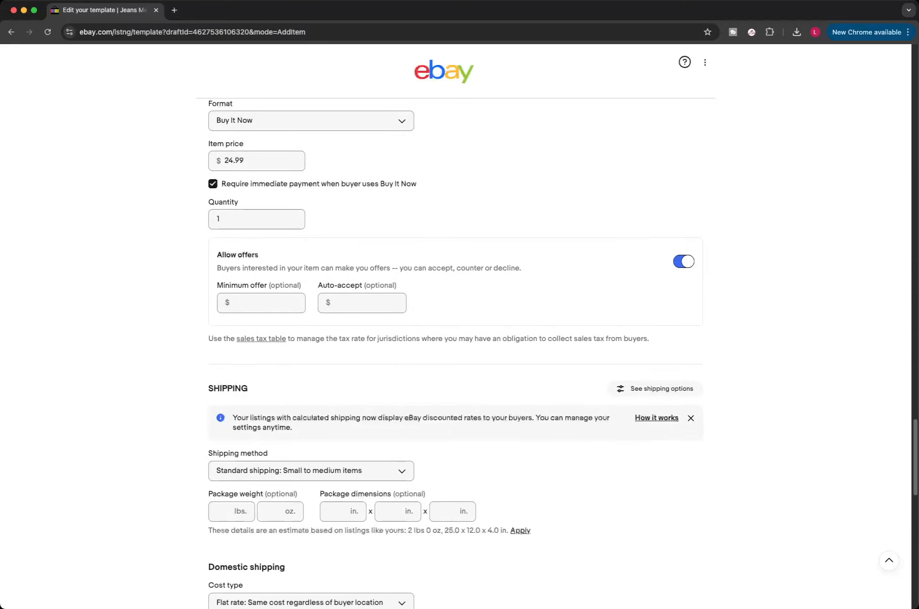
pyautogui.scroll(-5, 456, 355)
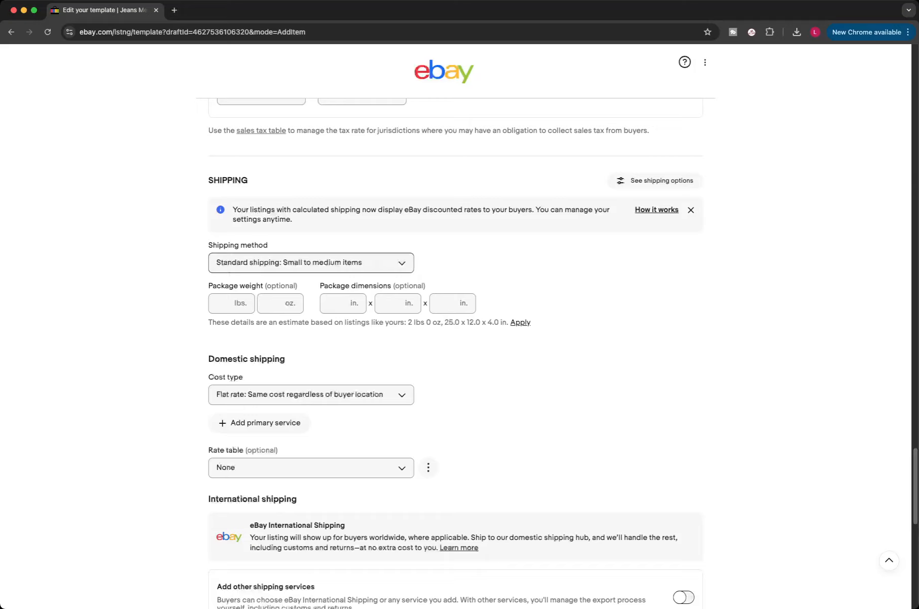
pyautogui.click(311, 263)
pyautogui.press('Escape')
pyautogui.click(223, 303)
pyautogui.write('2')
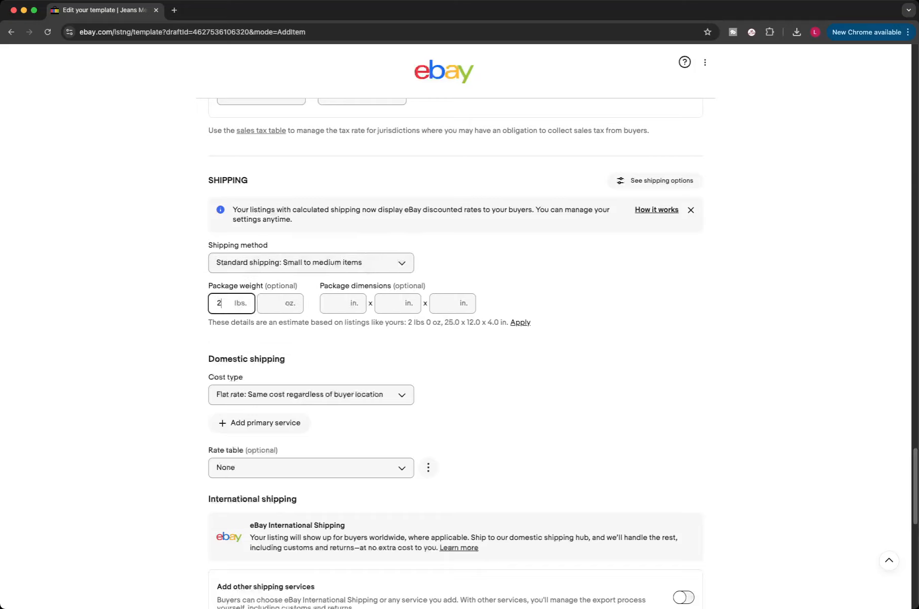
pyautogui.click(334, 303)
pyautogui.write('10')
pyautogui.click(389, 303)
pyautogui.write('8')
pyautogui.click(445, 302)
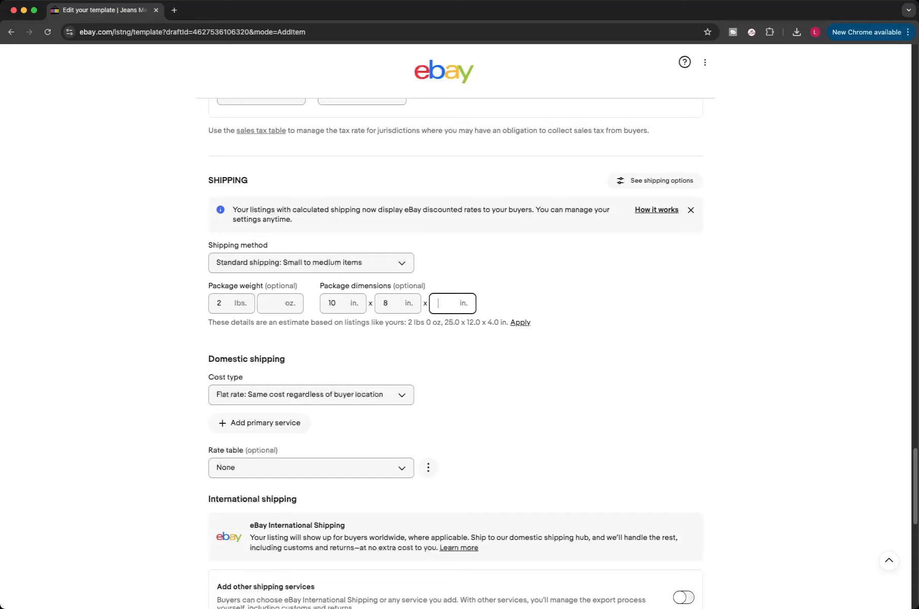
pyautogui.write('4')
pyautogui.press('Tab')
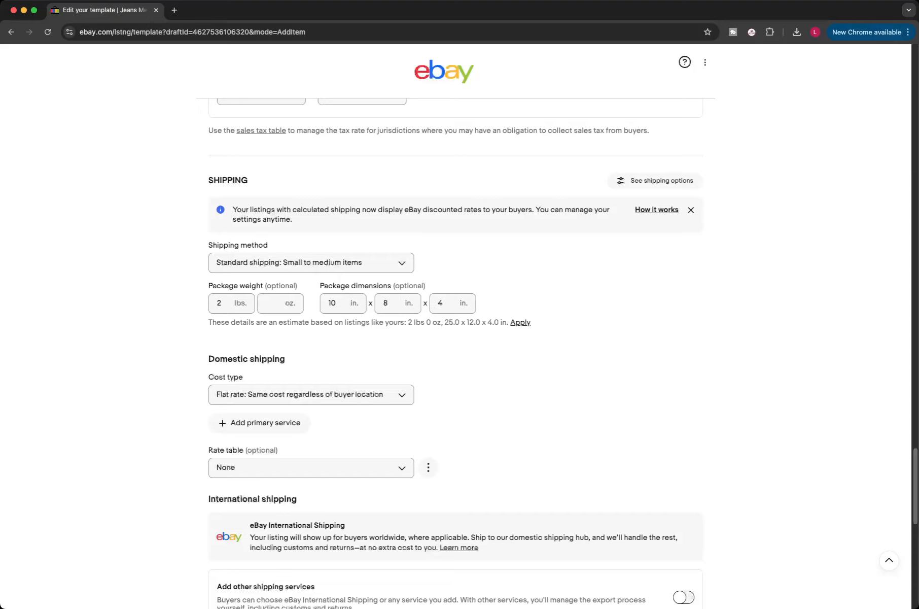
# Step: Rename the template to Mens Jeans 2 and save the template
pyautogui.scroll(-3, 456, 325)
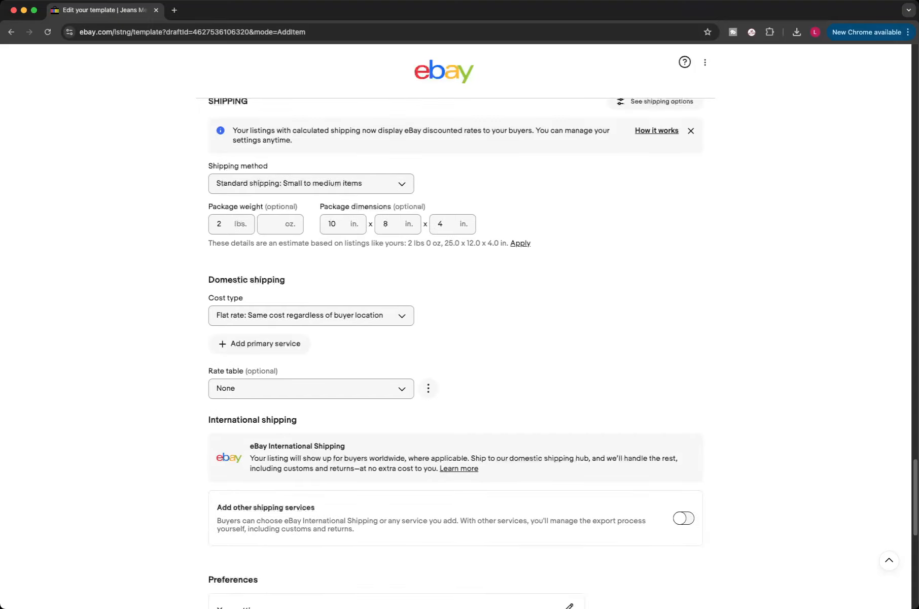
pyautogui.scroll(-8, 456, 353)
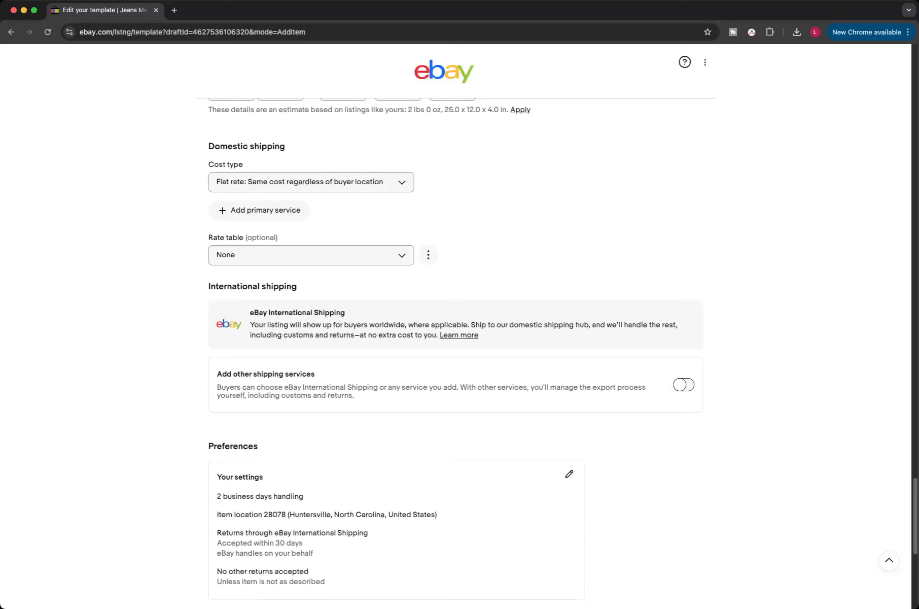
pyautogui.scroll(-3, 456, 338)
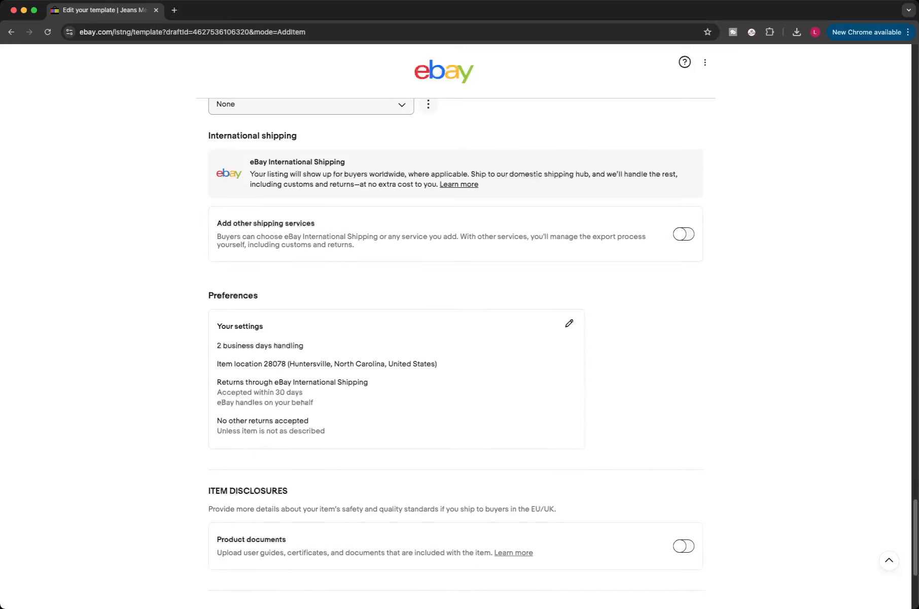
pyautogui.scroll(-9, 456, 354)
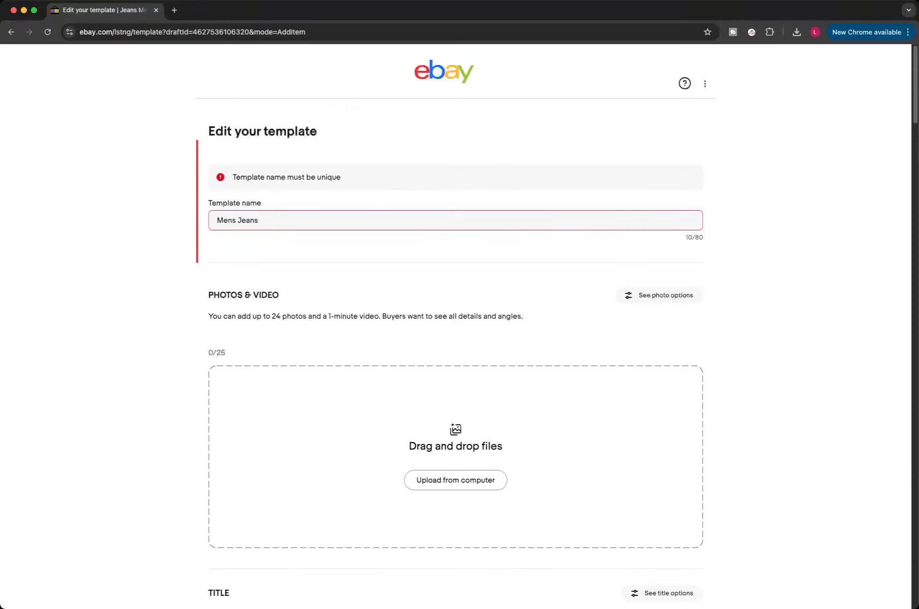
pyautogui.click(259, 220)
pyautogui.write('2')
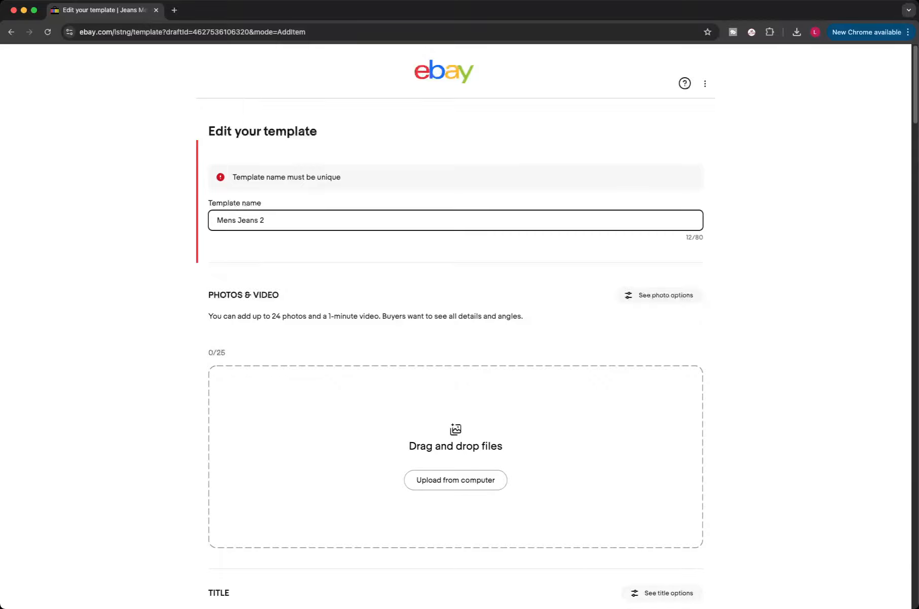
pyautogui.scroll(-20, 456, 325)
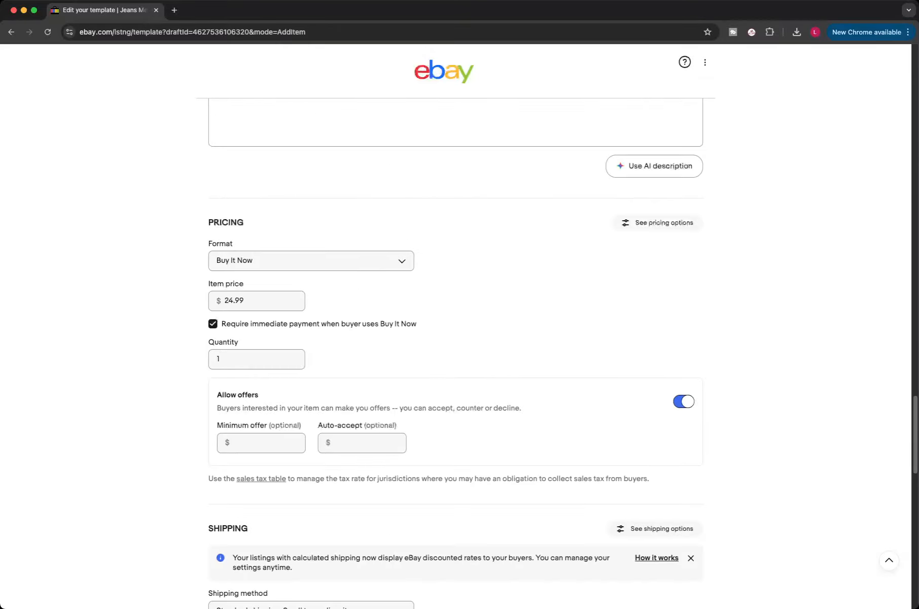
pyautogui.scroll(-3, 456, 324)
pyautogui.click(455, 519)
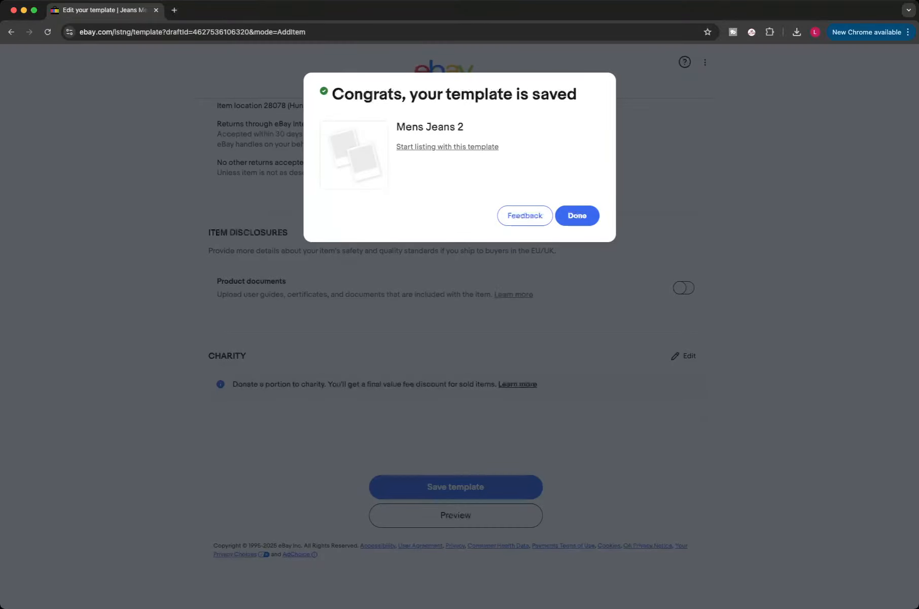
# Step: Start a listing from the saved template and set the item title to Levis Jeans Mens 32 x 32 Blue 501 Button Fly Straight Leg denim
pyautogui.click(447, 147)
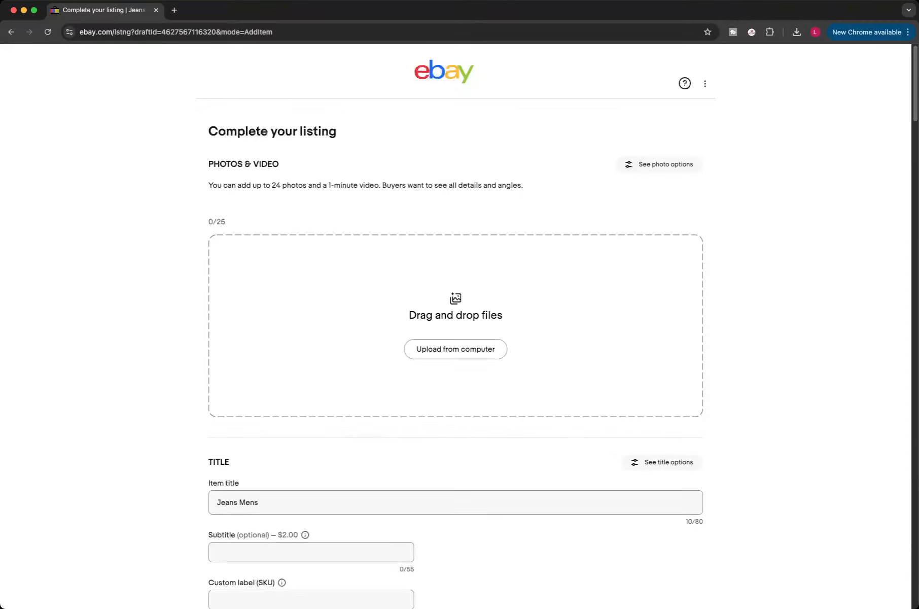
pyautogui.scroll(-3, 455, 325)
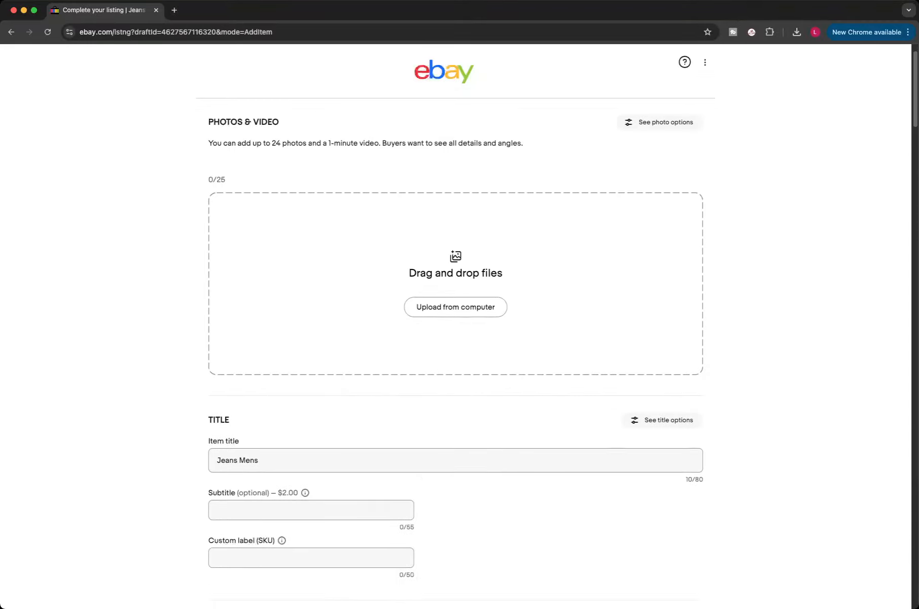
pyautogui.click(217, 338)
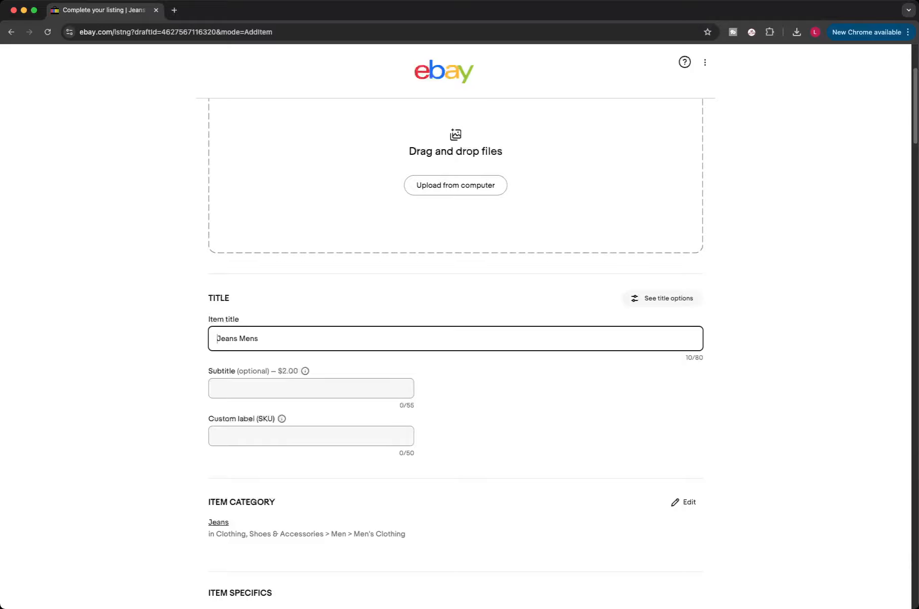
pyautogui.write('Levis ')
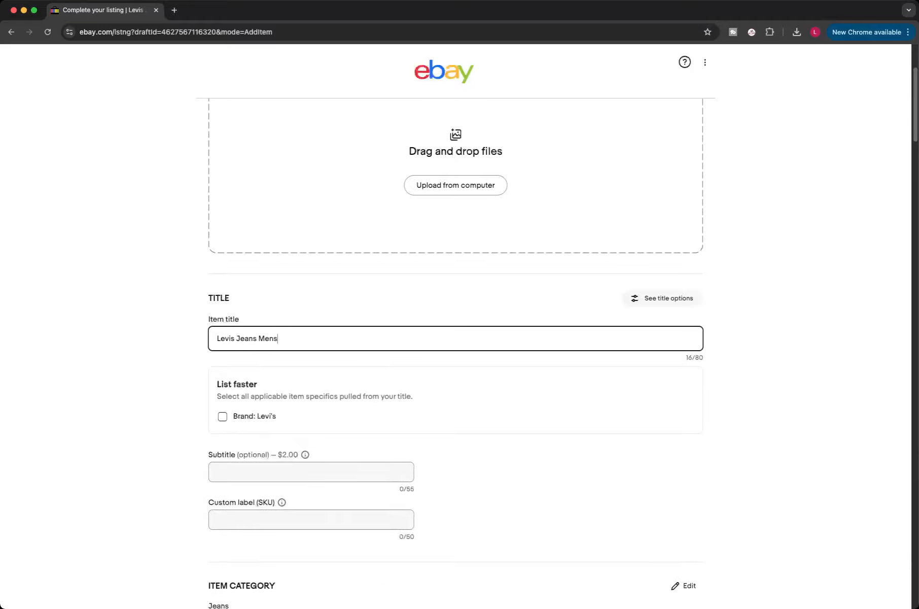
pyautogui.write(' 32 x 32 Blue 501 ')
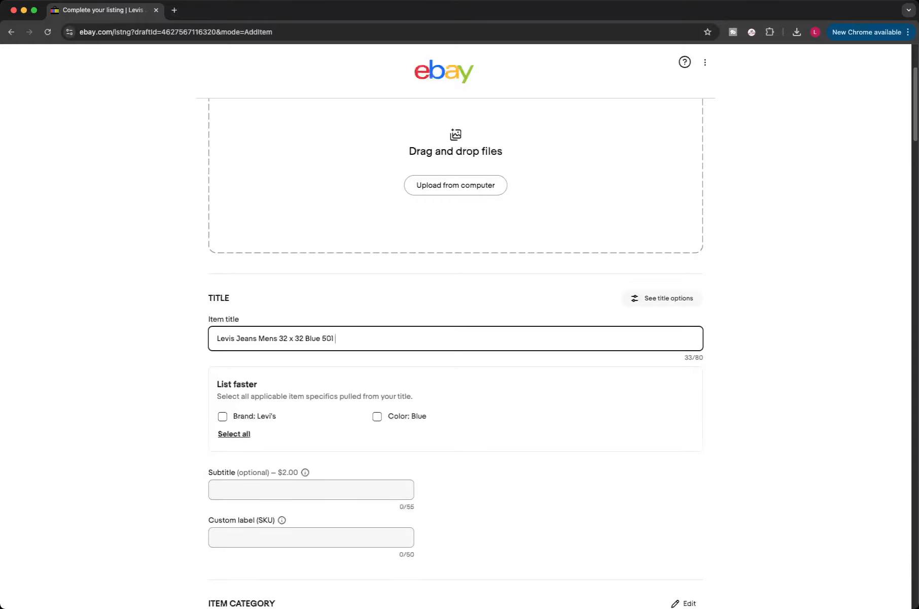
pyautogui.write('Button Fly Straight Leg denim')
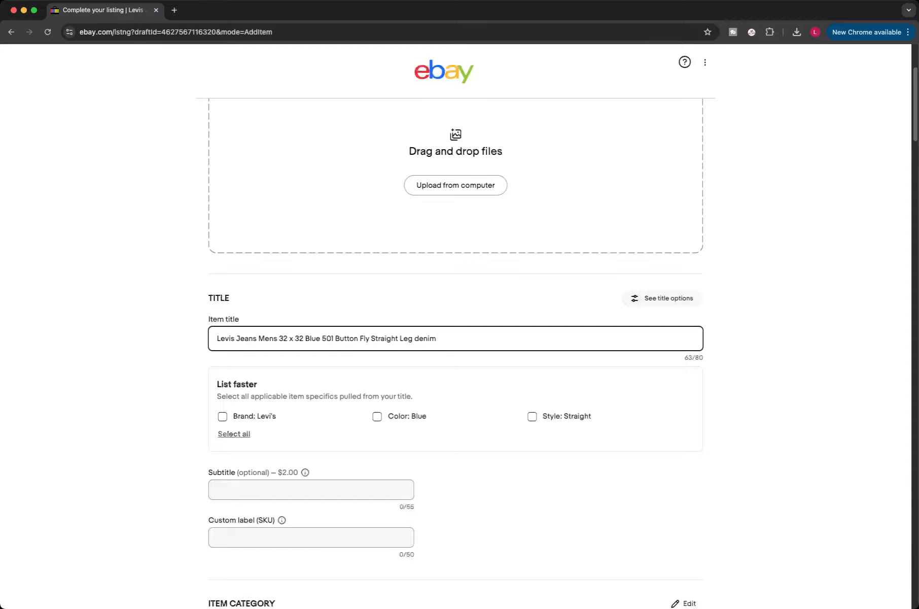
# Step: Apply all item specifics suggested from the title, and set Size to 32 and Inseam to 32 in
pyautogui.click(233, 434)
pyautogui.scroll(-1, 456, 355)
pyautogui.scroll(-10, 455, 355)
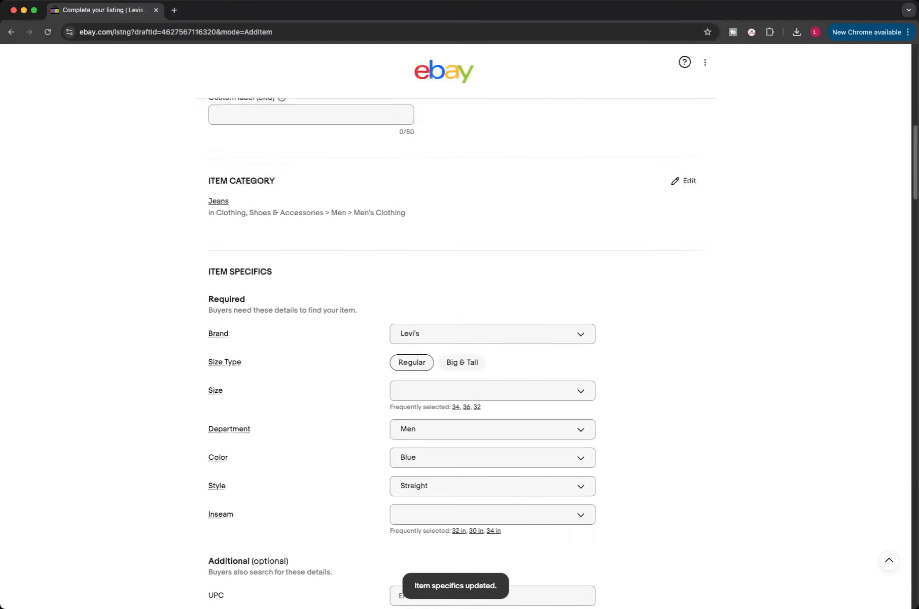
pyautogui.click(493, 314)
pyautogui.write('32')
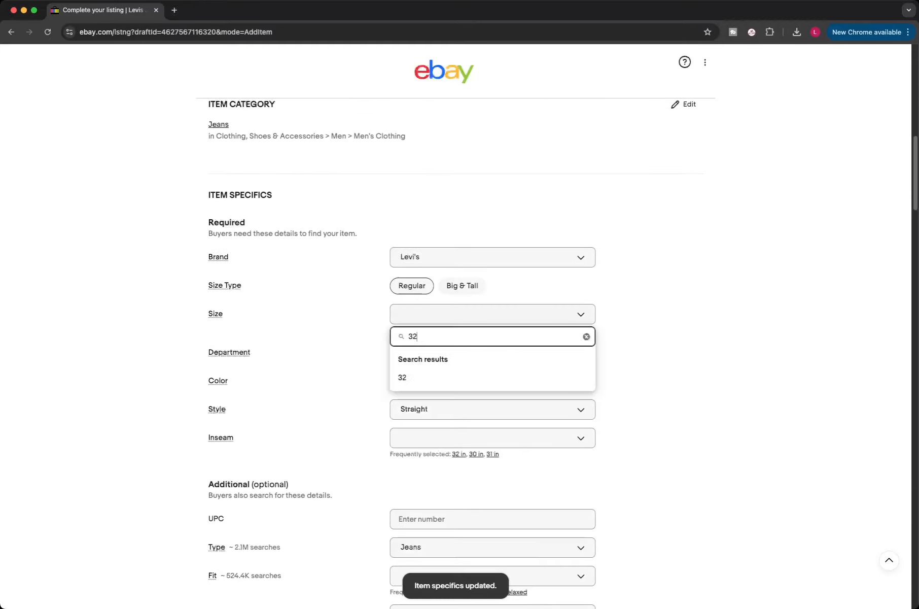
pyautogui.click(405, 377)
pyautogui.click(459, 444)
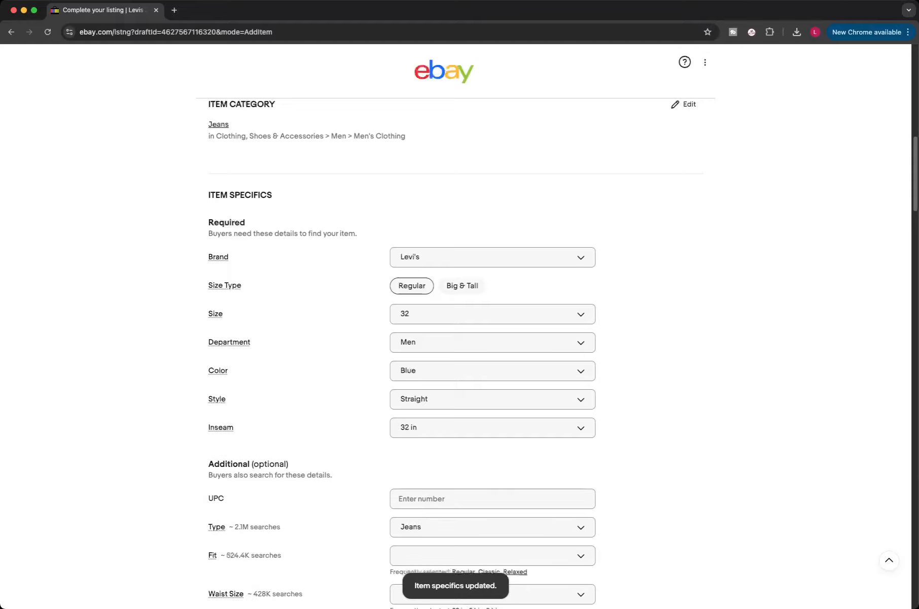
# Step: Set the optional specifics Fit to Regular, Waist Size to 32 in, Model to Levi's 501 and Fabric Wash to Medium
pyautogui.scroll(-4, 456, 325)
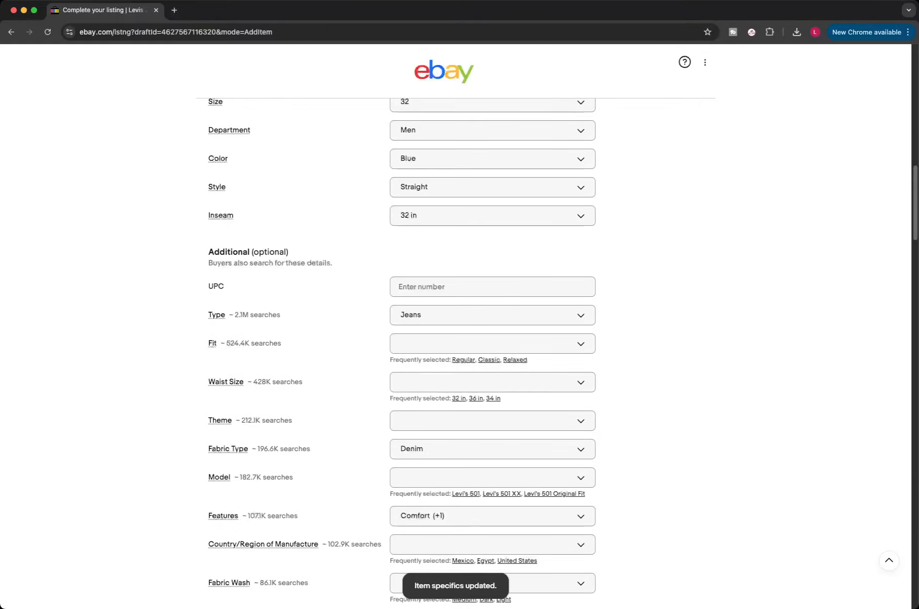
pyautogui.click(463, 359)
pyautogui.click(459, 387)
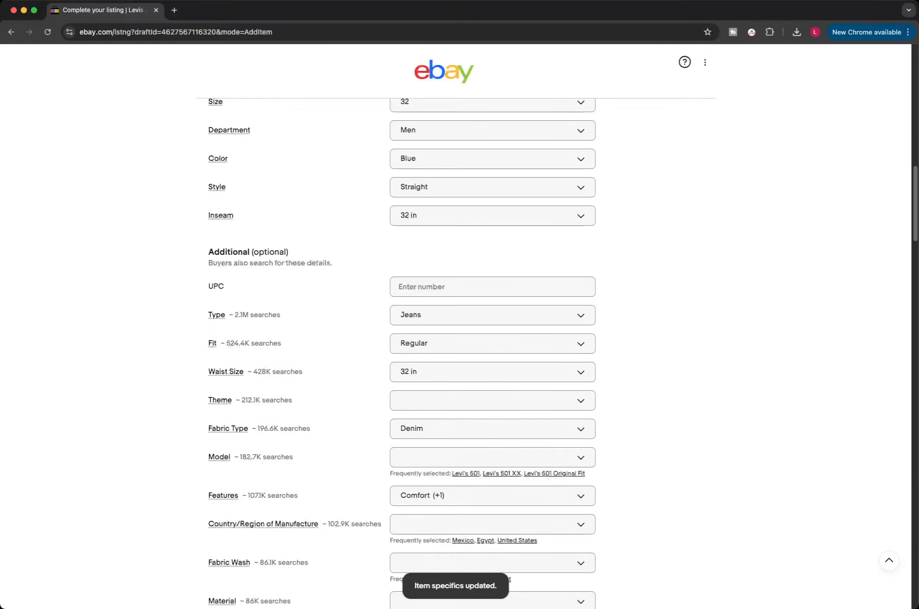
pyautogui.click(466, 473)
pyautogui.scroll(-3, 465, 473)
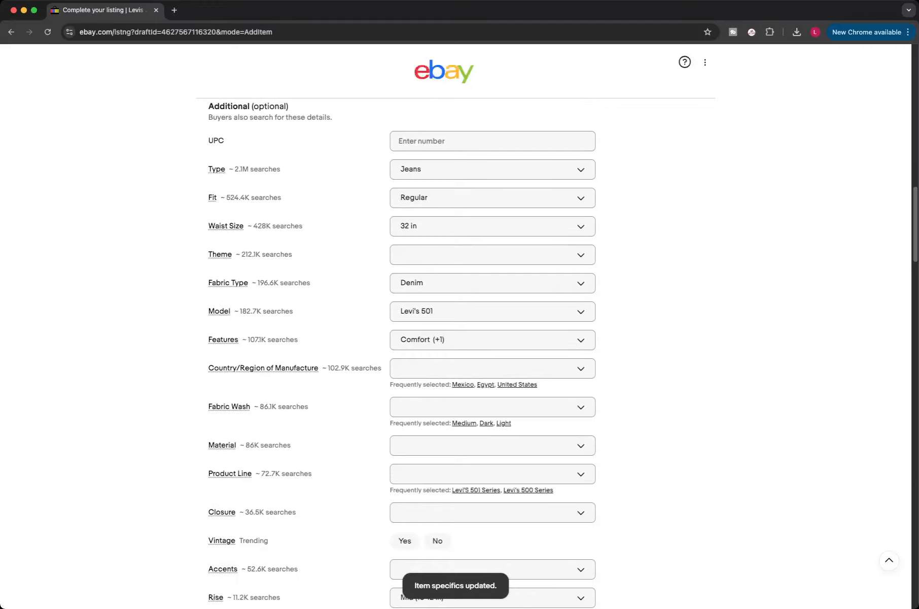
pyautogui.click(465, 422)
pyautogui.scroll(-8, 456, 325)
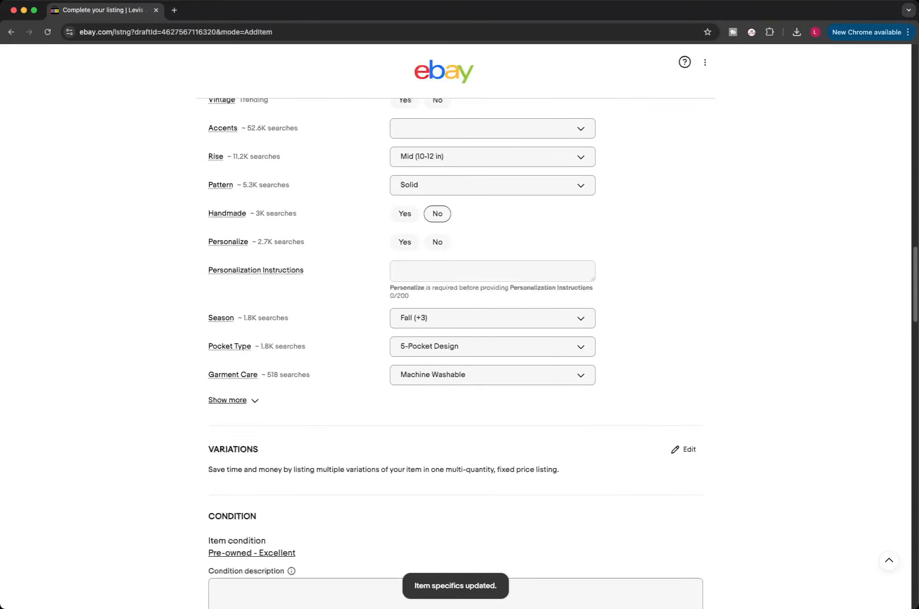
# Step: Review the listing's specifics, description, pricing, shipping and promotion sections before listing
pyautogui.scroll(12, 457, 325)
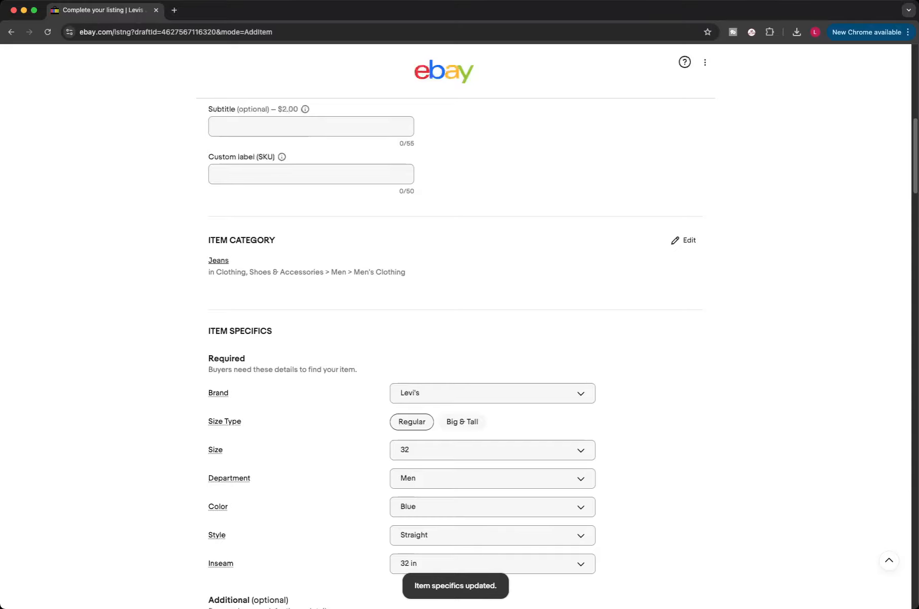
pyautogui.scroll(-4, 456, 325)
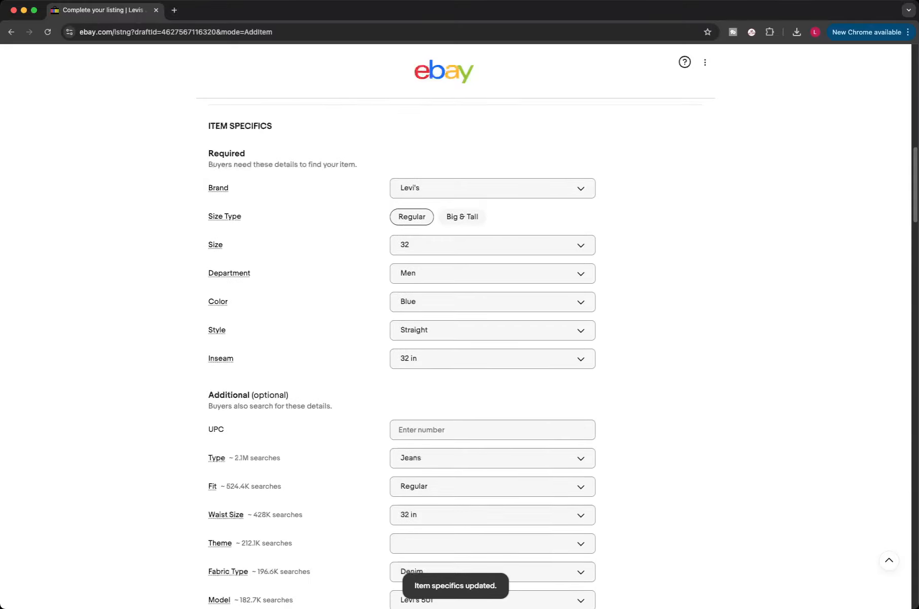
pyautogui.scroll(-2, 457, 325)
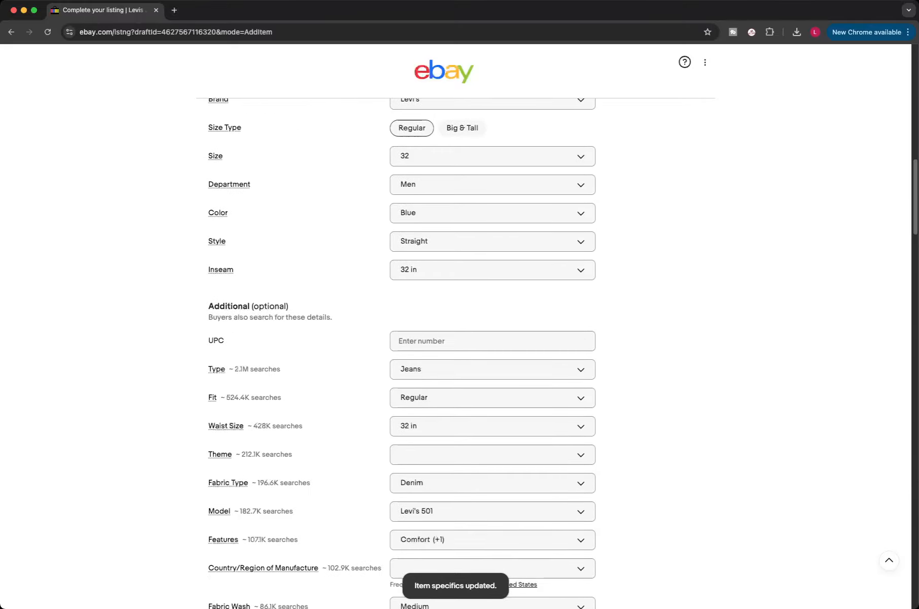
pyautogui.scroll(-18, 457, 325)
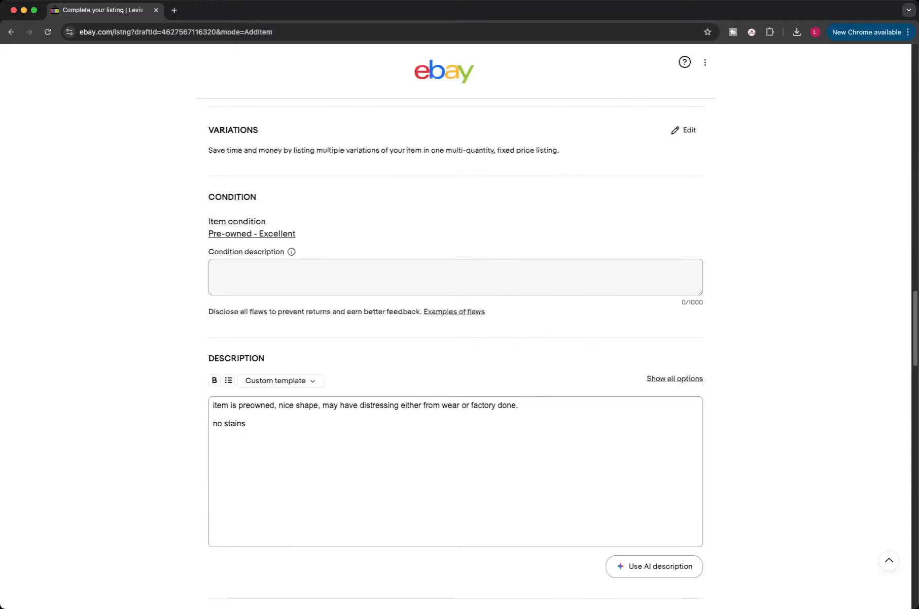
pyautogui.scroll(-4, 457, 324)
pyautogui.scroll(-7, 456, 324)
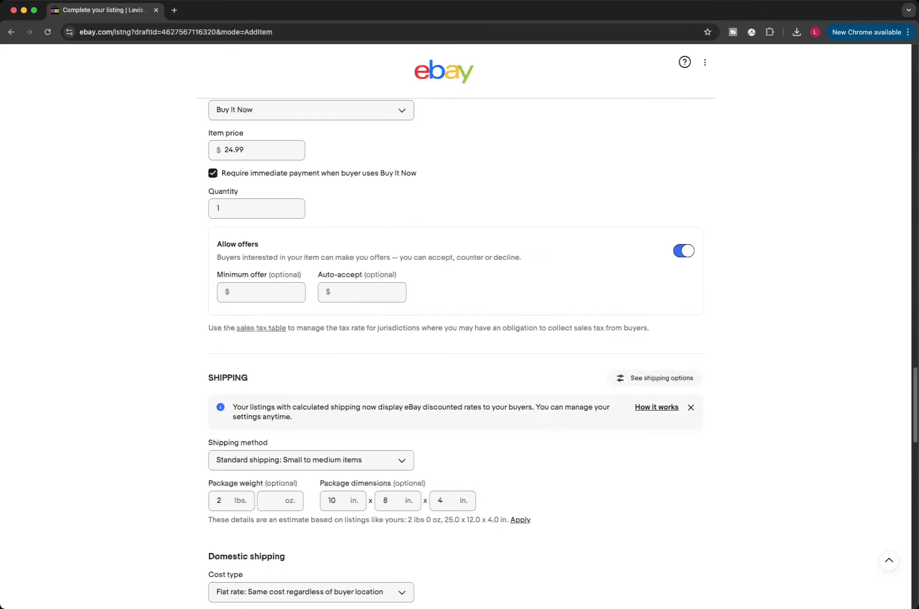
pyautogui.scroll(-6, 457, 325)
pyautogui.scroll(4, 457, 325)
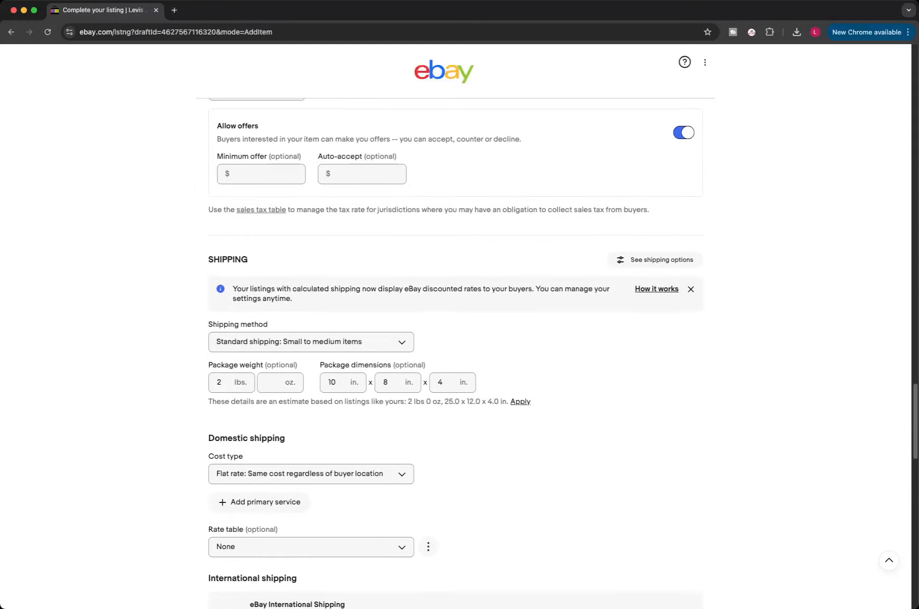
pyautogui.scroll(9, 457, 325)
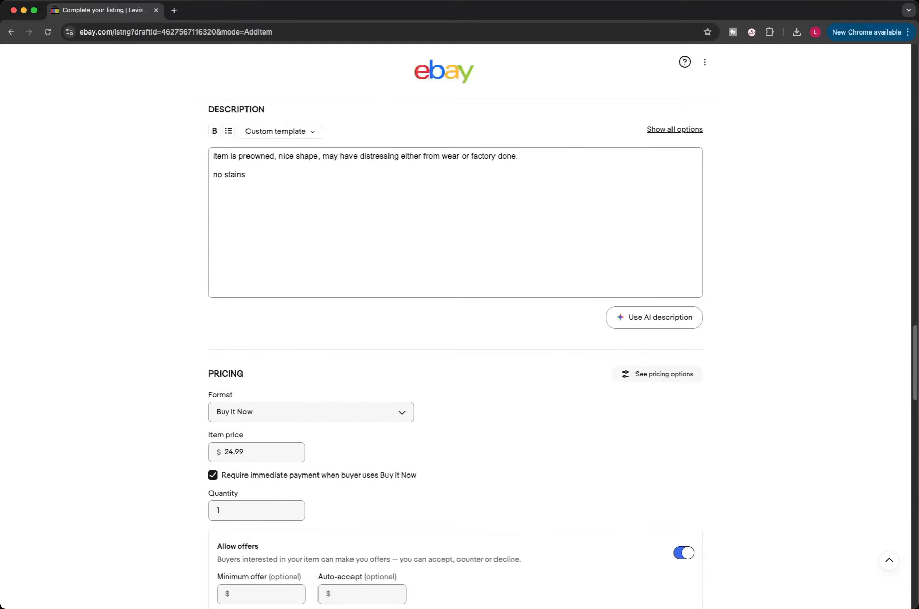
pyautogui.scroll(-20, 456, 325)
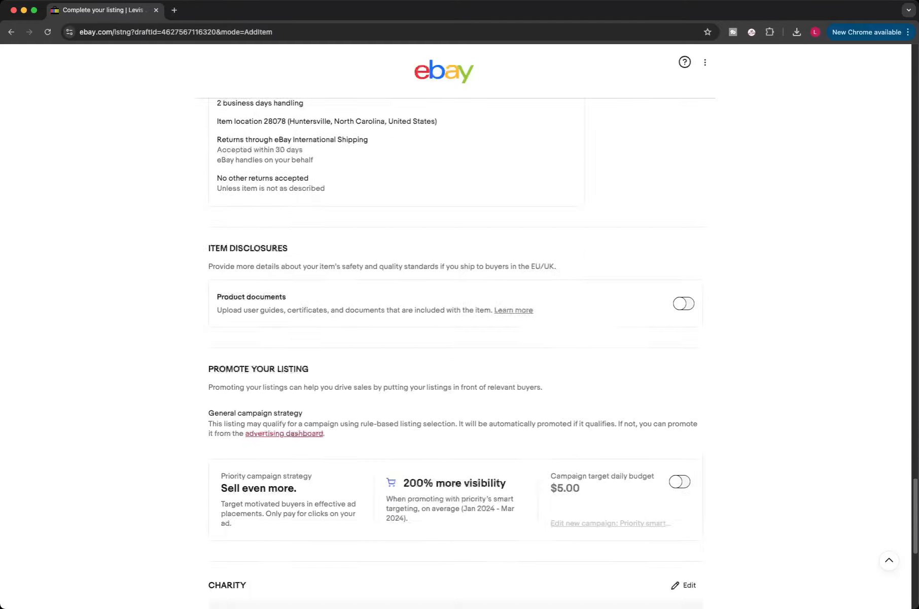
pyautogui.scroll(-2, 457, 324)
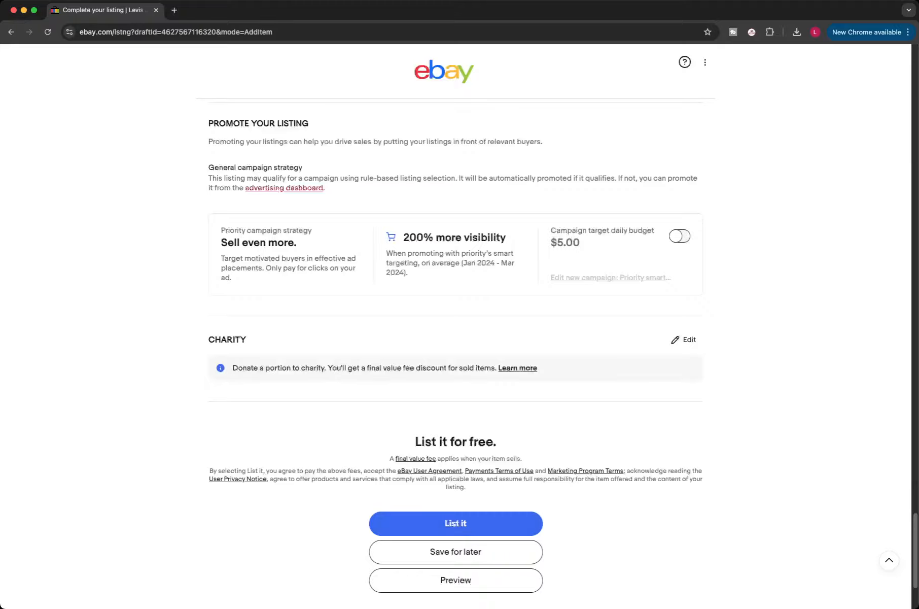
pyautogui.scroll(20, 456, 324)
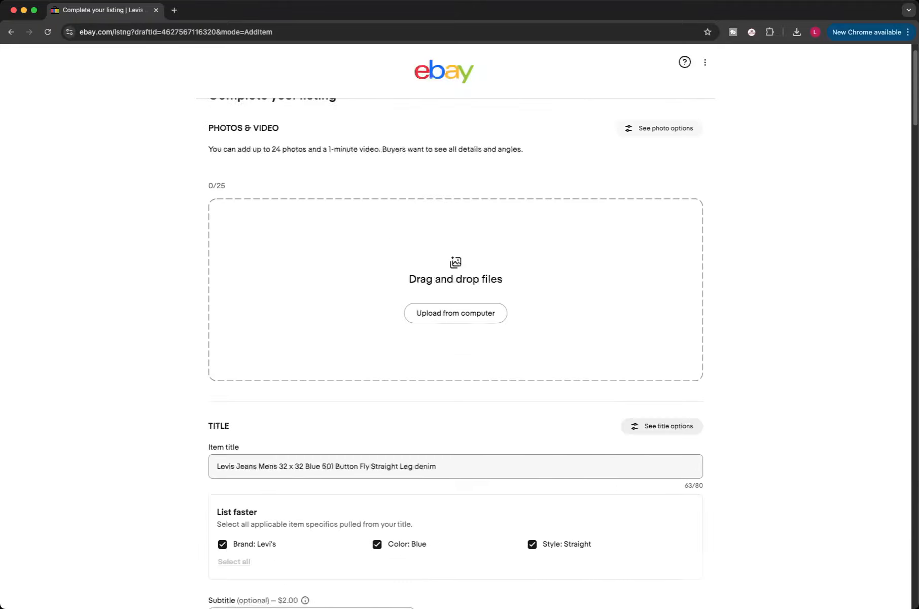
# Step: Return to the listing templates page and create a new template named Mens shirts
pyautogui.scroll(2, 457, 325)
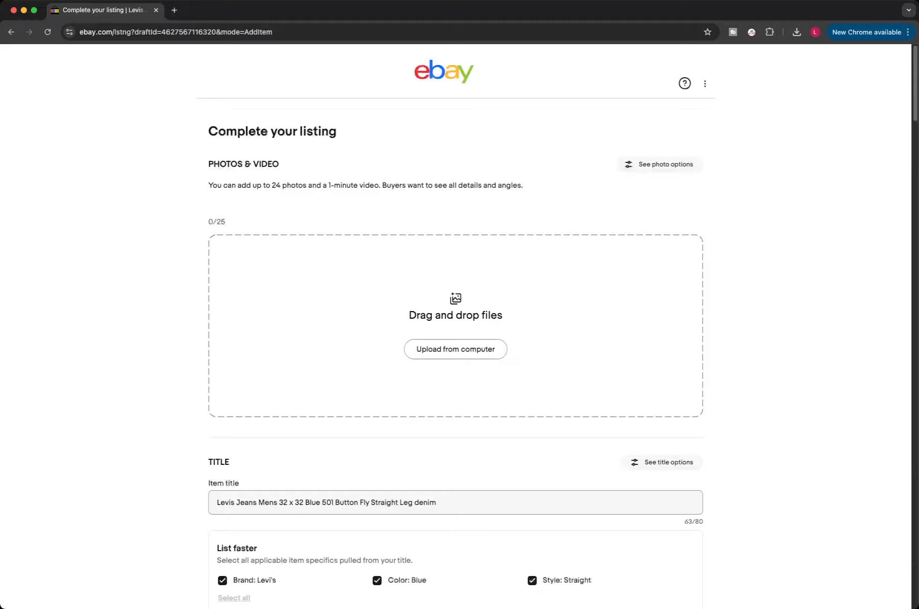
pyautogui.click(12, 32)
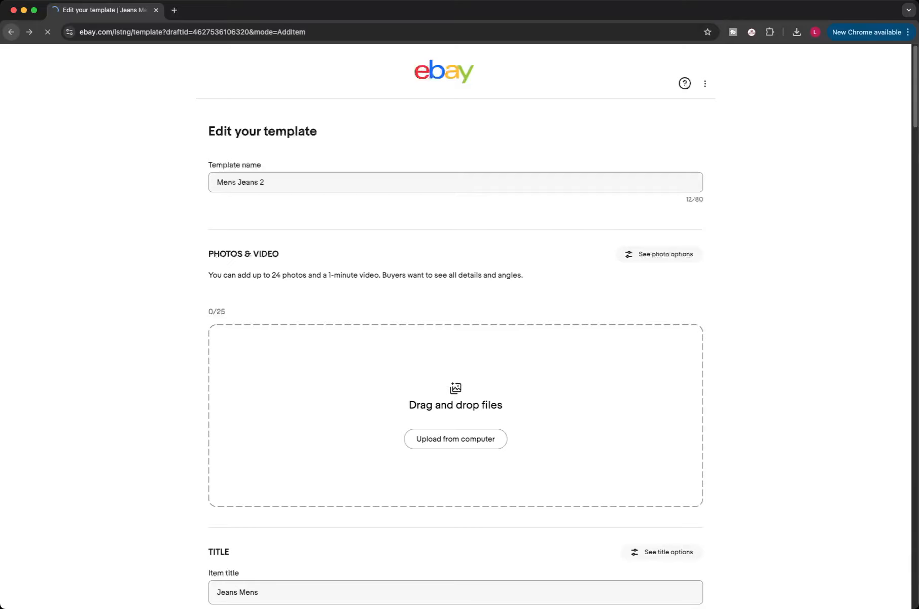
pyautogui.click(11, 32)
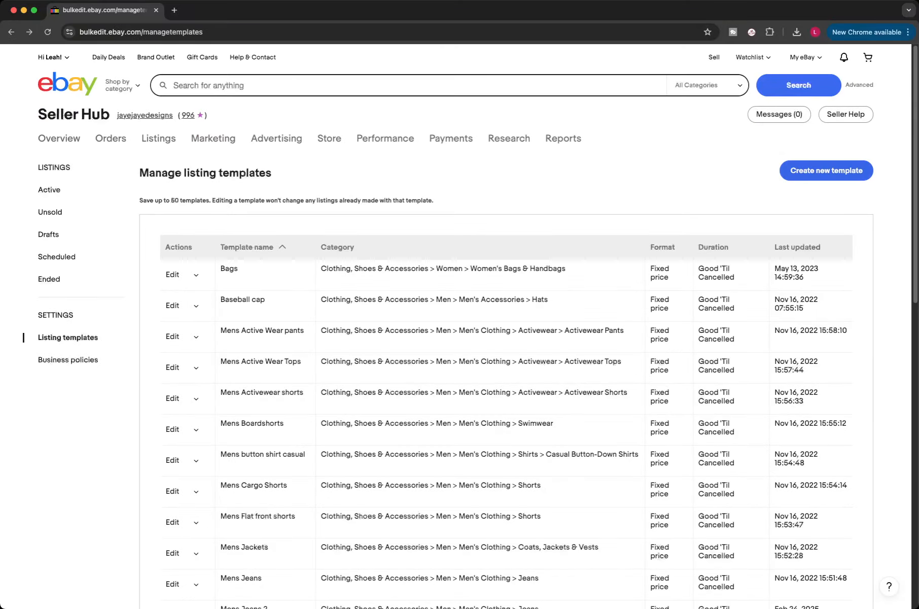
pyautogui.click(827, 170)
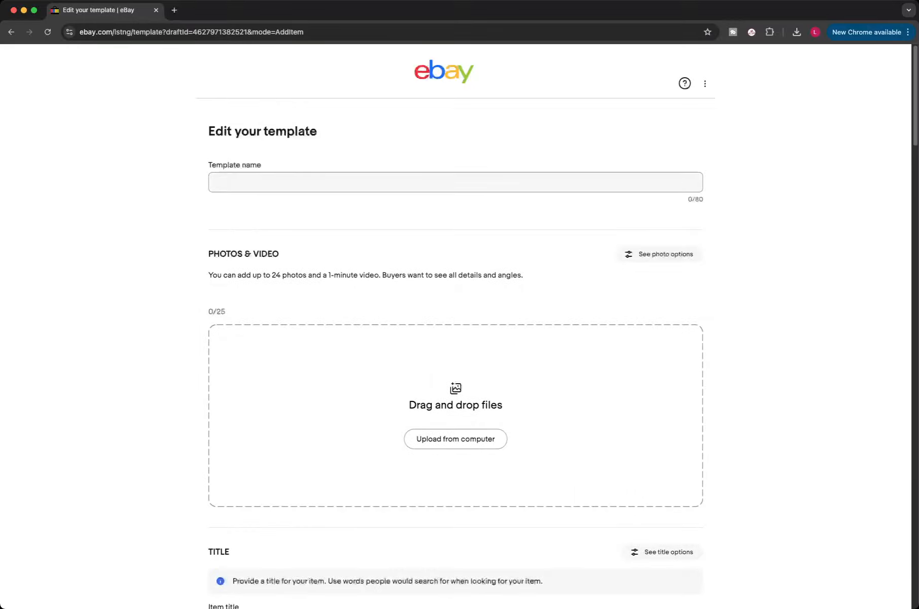
pyautogui.click(456, 182)
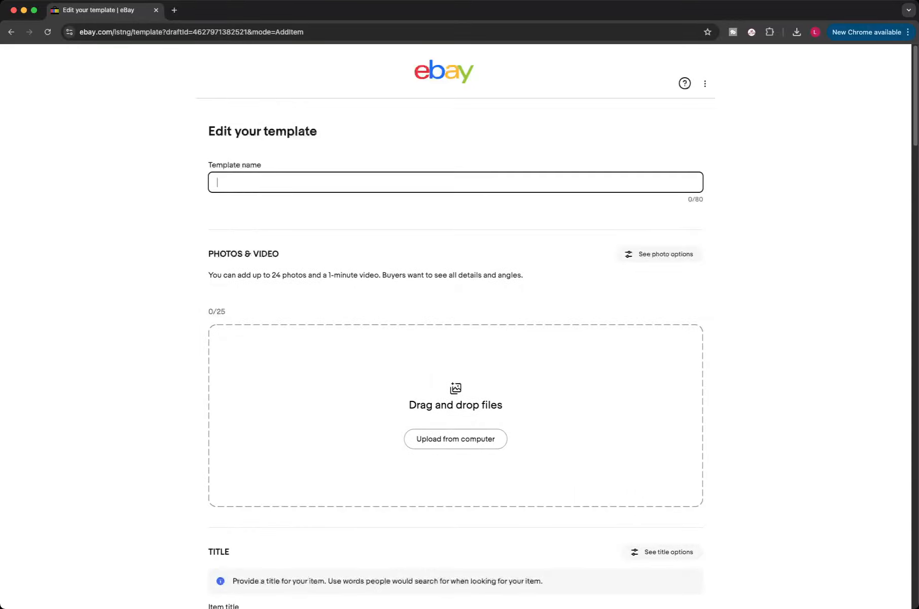
pyautogui.write('Mens shirts')
# Step: Set the template's item category to Casual Button-Down Shirts under Men's Clothing > Shirts
pyautogui.scroll(-5, 455, 330)
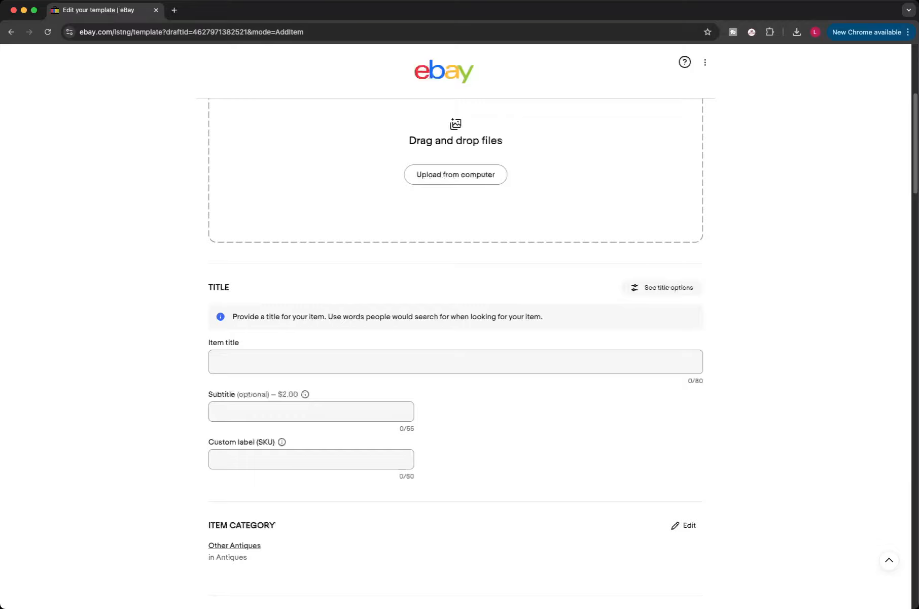
pyautogui.scroll(-2, 456, 329)
pyautogui.click(235, 462)
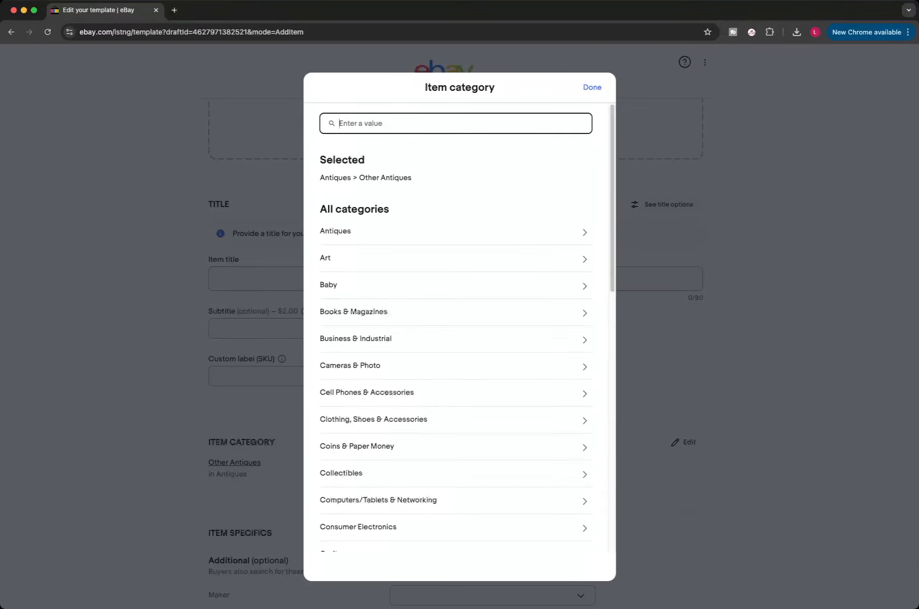
pyautogui.write('Shirt mens')
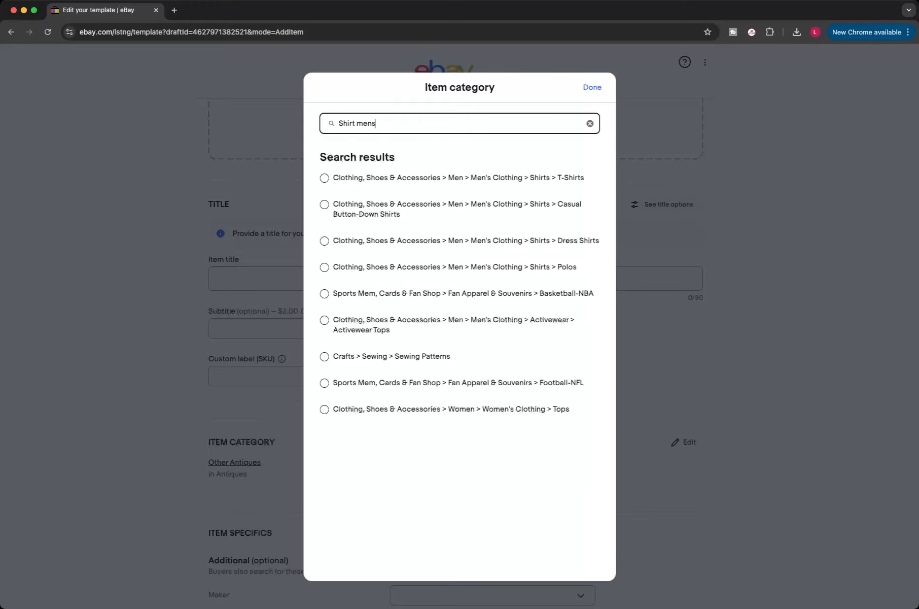
pyautogui.click(324, 178)
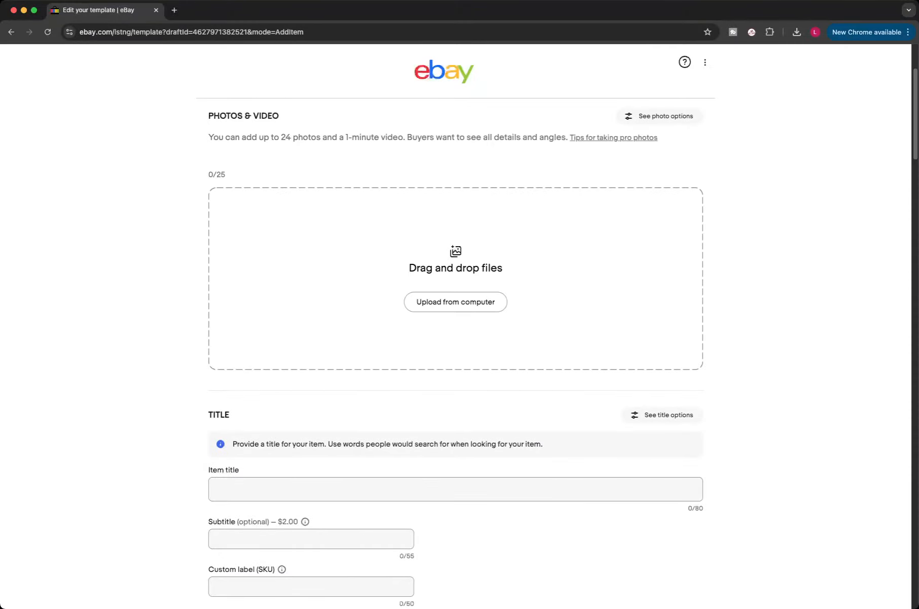
# Step: Extend the template name to Mens shirts Button down
pyautogui.scroll(2, 456, 325)
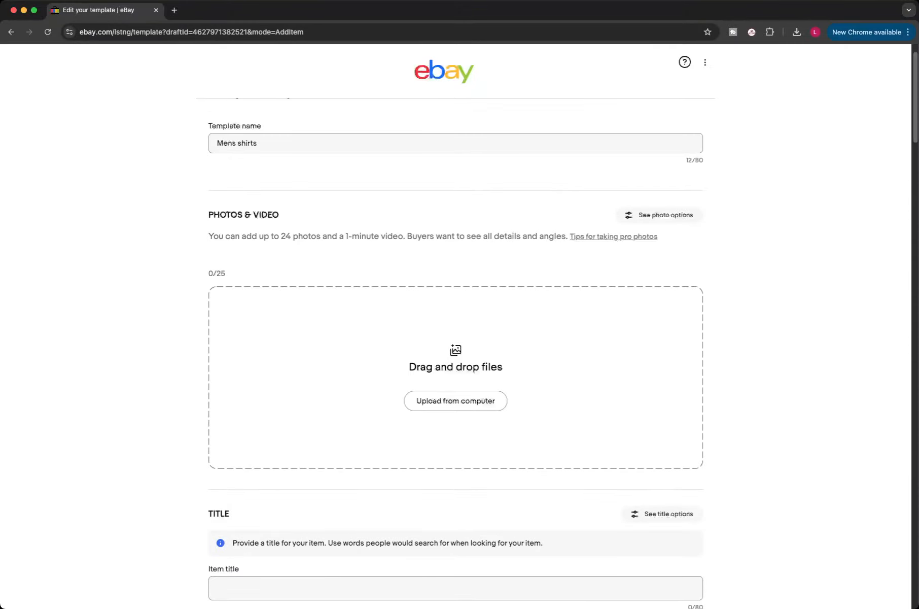
pyautogui.click(258, 143)
pyautogui.write('Button down')
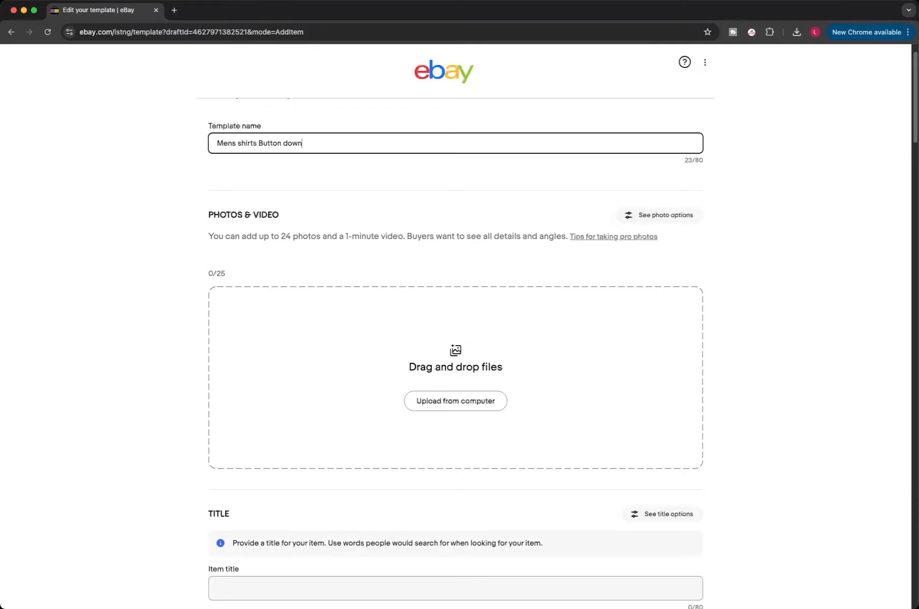
# Step: Enter the item title Shirt Mens Button Front
pyautogui.scroll(-6, 456, 355)
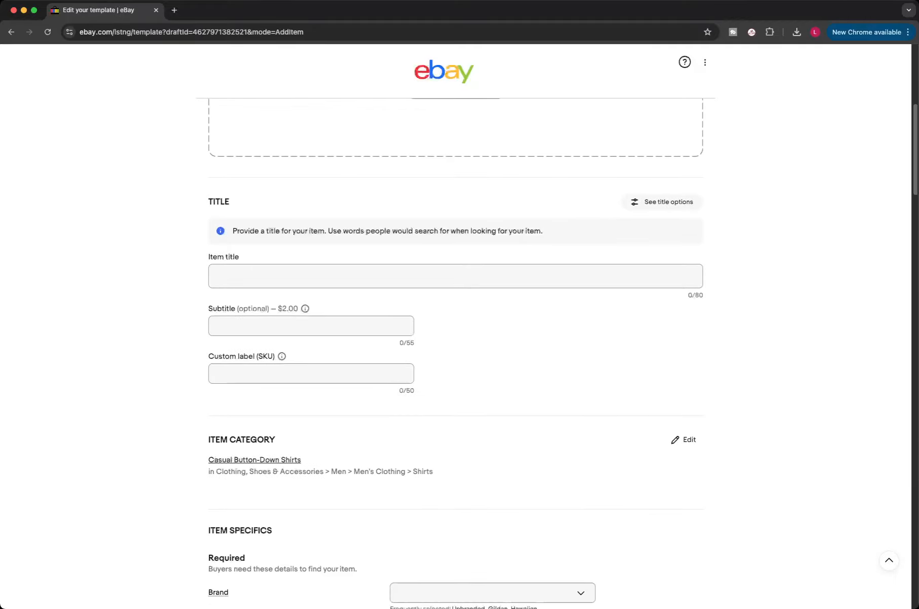
pyautogui.click(455, 276)
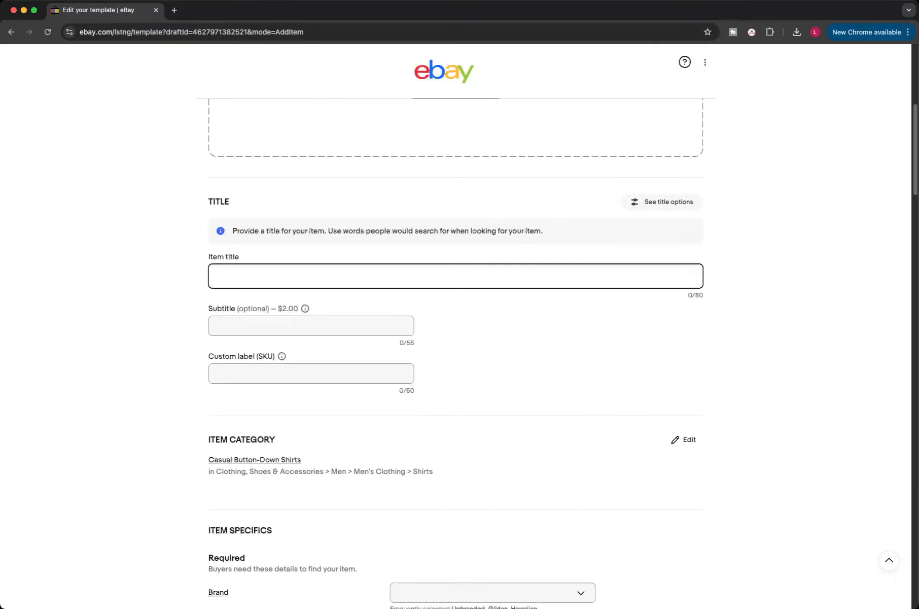
pyautogui.write('Shirt M')
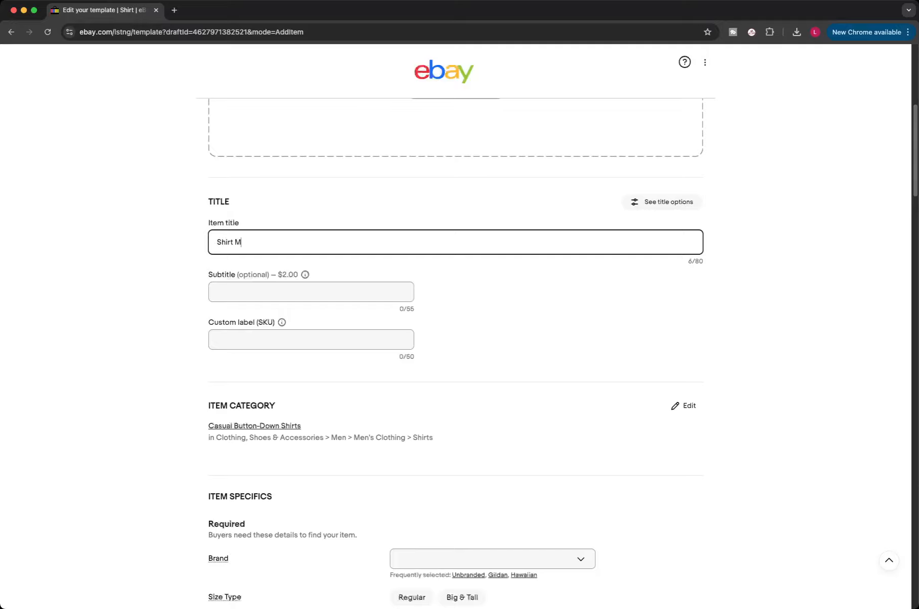
pyautogui.write('ens Button Front')
# Step: Trim the item title down to Shirt Mens
pyautogui.scroll(-5, 456, 351)
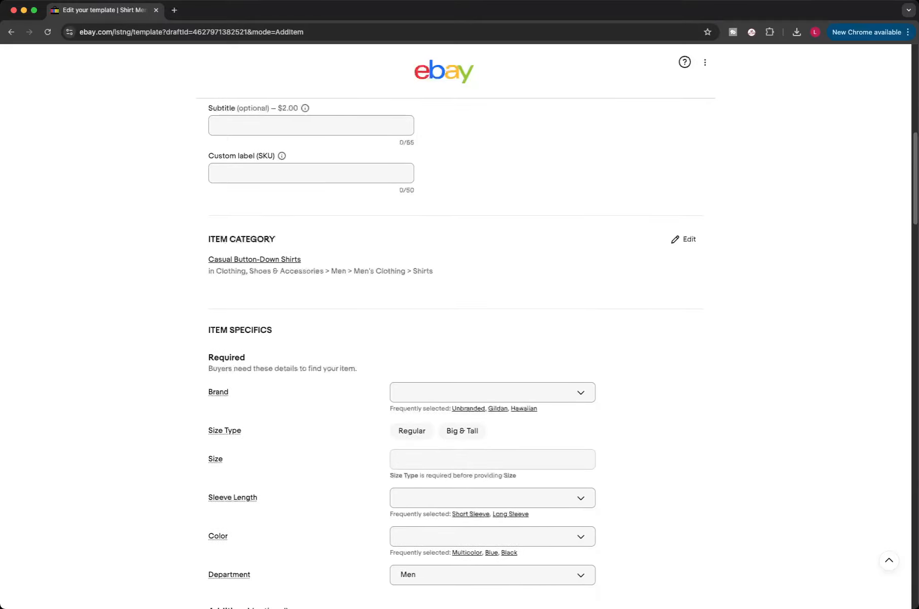
pyautogui.scroll(5, 456, 351)
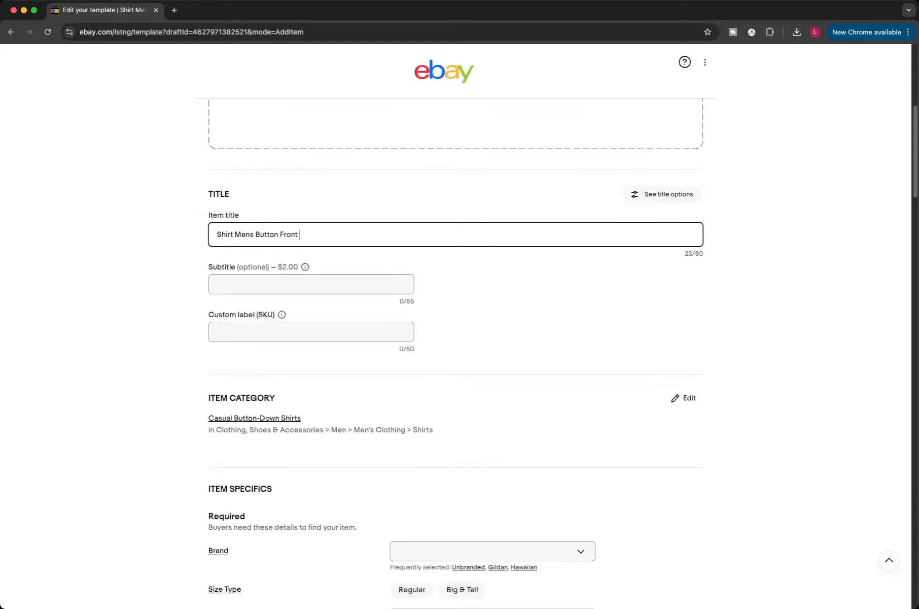
pyautogui.press('BackSpace')
pyautogui.press('BackSpace')
pyautogui.press('BackSpace')
pyautogui.press('BackSpace')
pyautogui.press('BackSpace')
pyautogui.press('BackSpace')
pyautogui.press('BackSpace')
pyautogui.press('BackSpace')
pyautogui.press('BackSpace')
pyautogui.press('BackSpace')
pyautogui.press('BackSpace')
pyautogui.press('BackSpace')
pyautogui.press('BackSpace')
pyautogui.write('Large')
pyautogui.scroll(-7, 455, 324)
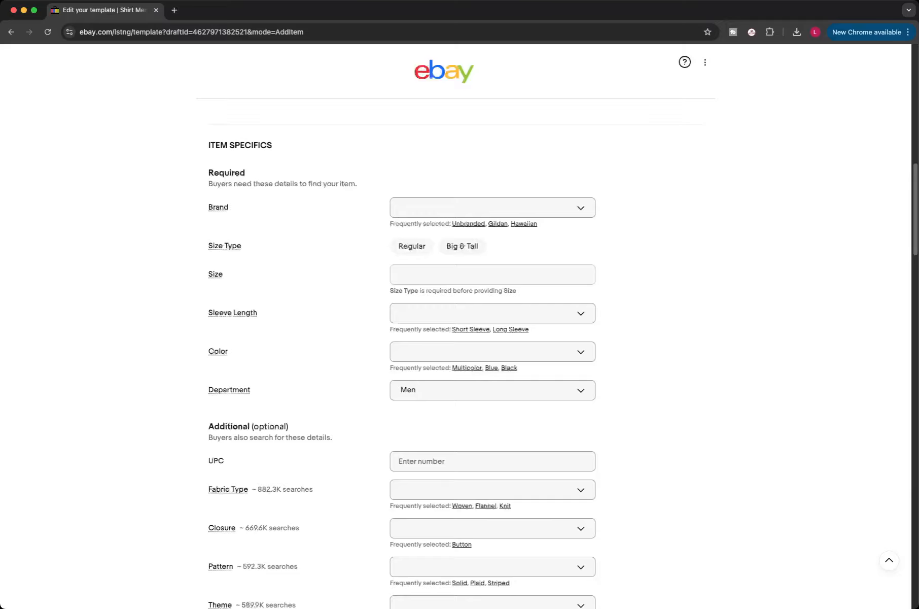
pyautogui.scroll(4, 455, 325)
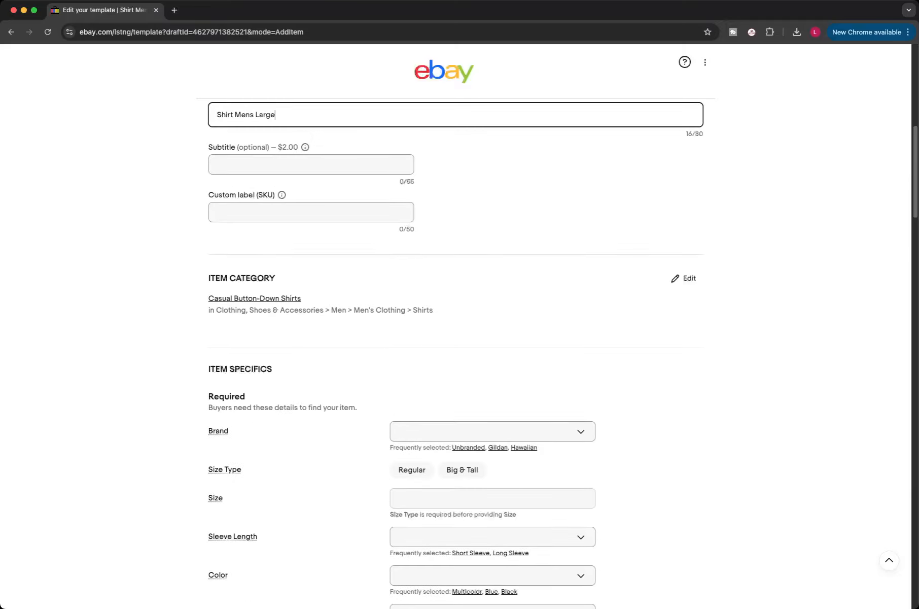
pyautogui.press('BackSpace')
pyautogui.press('BackSpace')
pyautogui.press('BackSpace')
pyautogui.press('BackSpace')
pyautogui.press('BackSpace')
pyautogui.scroll(-2, 456, 324)
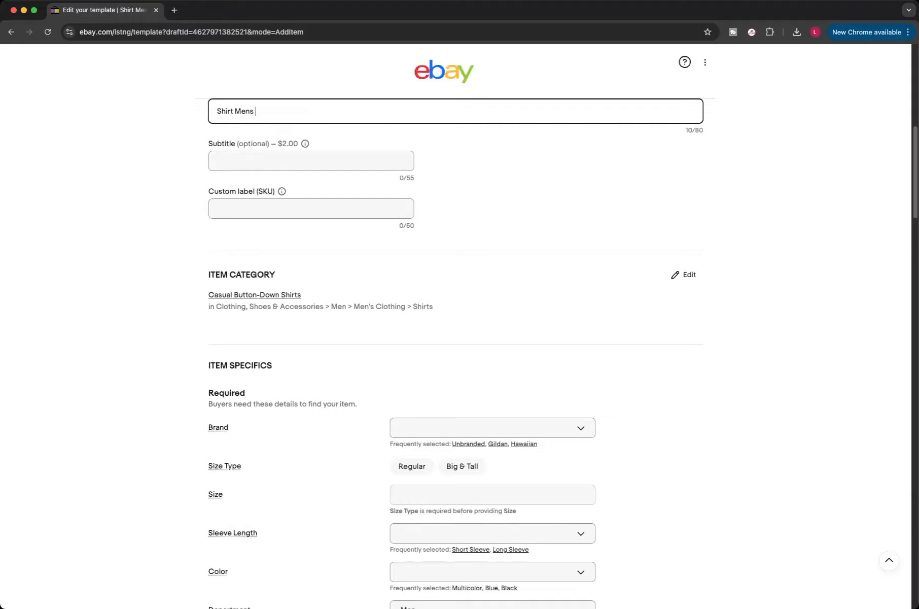
pyautogui.scroll(-3, 455, 325)
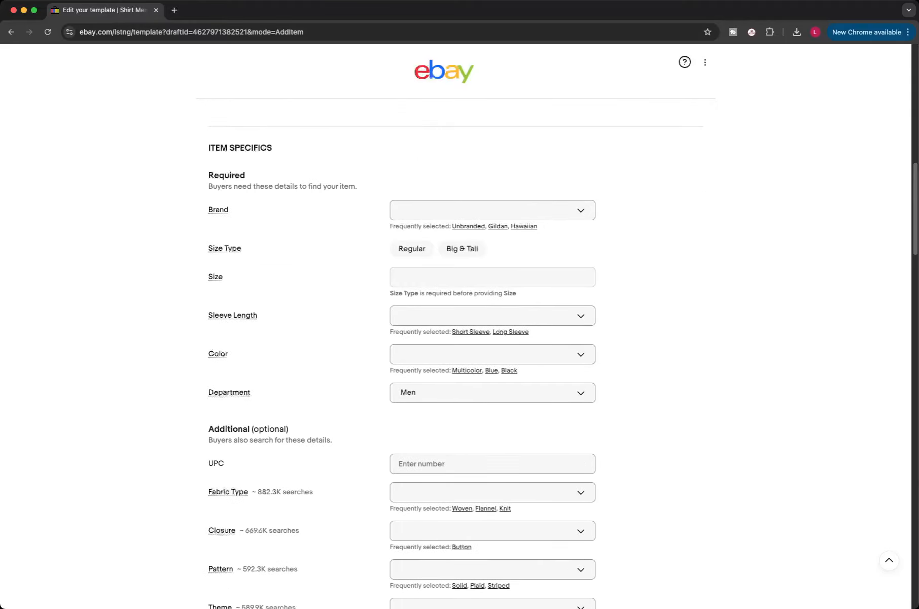
# Step: Set the Size Type to Regular and the Sleeve Length to Long Sleeve
pyautogui.click(412, 249)
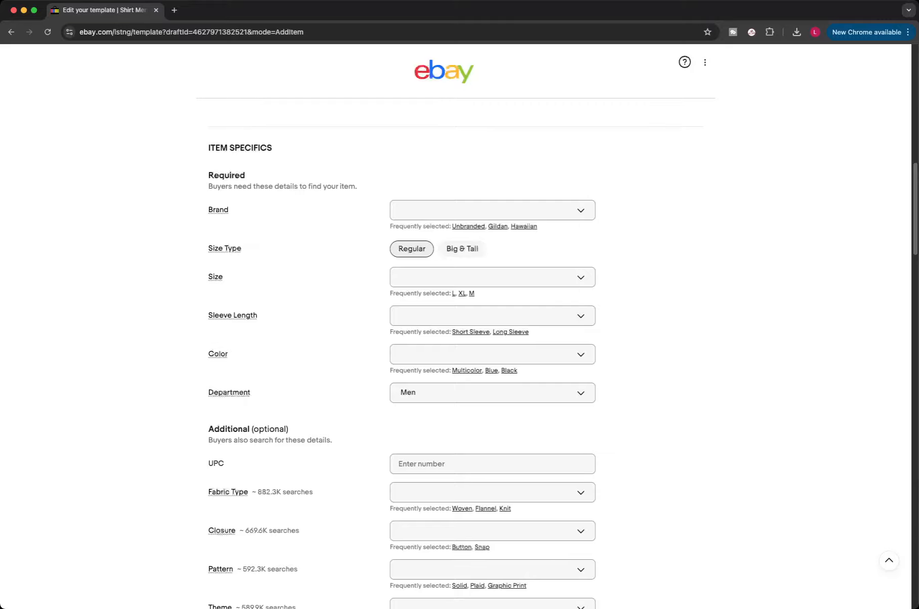
pyautogui.scroll(14, 511, 332)
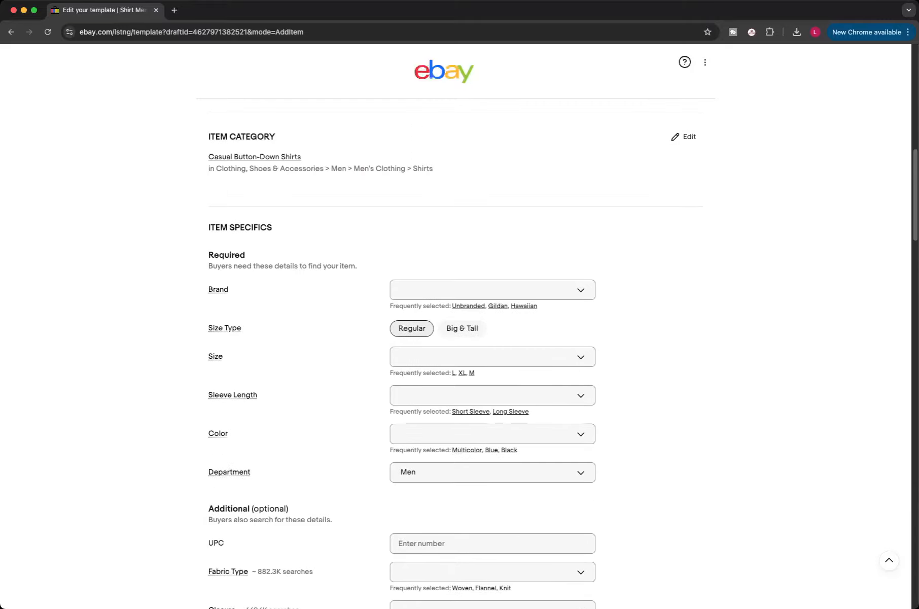
pyautogui.click(304, 182)
pyautogui.write('Long ')
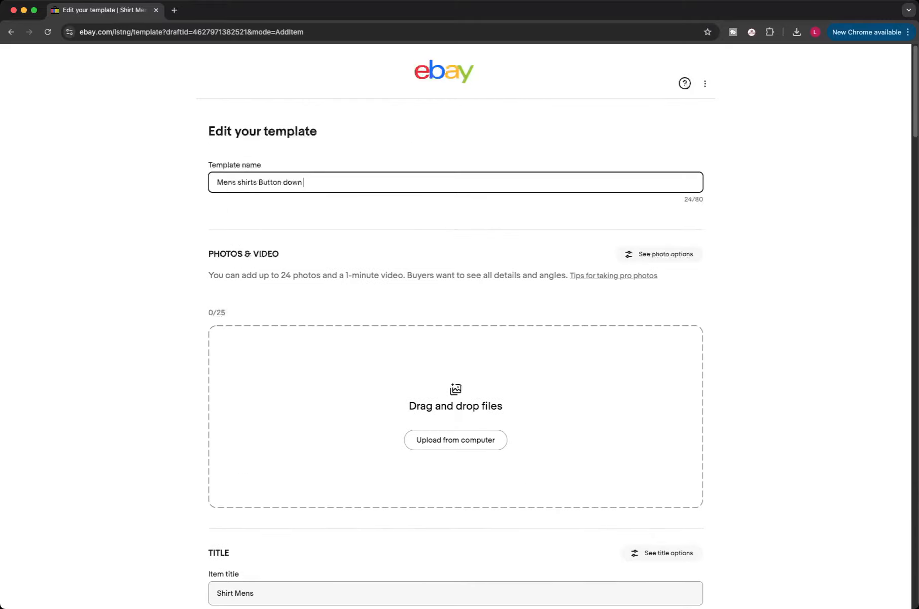
pyautogui.write('Sleeve')
pyautogui.scroll(-7, 455, 324)
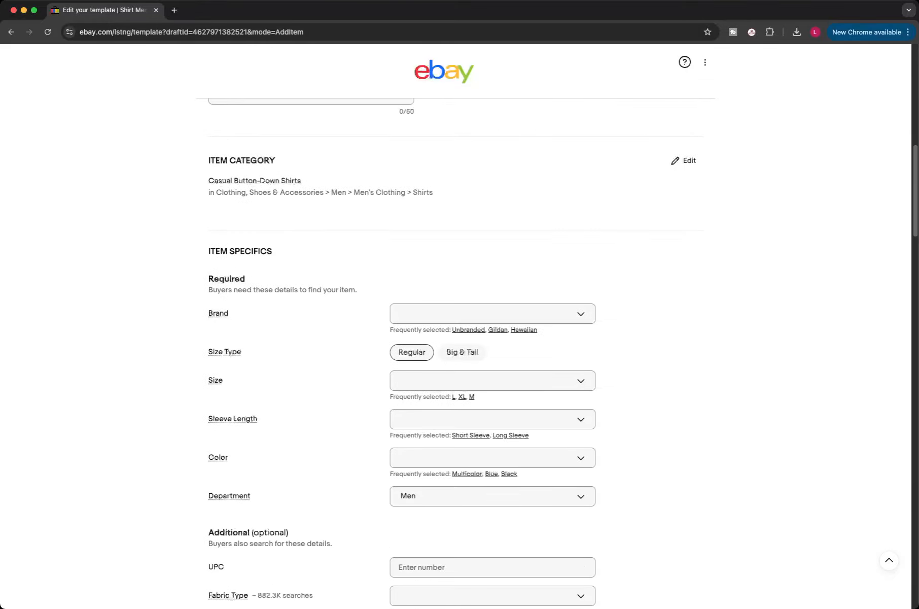
pyautogui.scroll(-2, 456, 325)
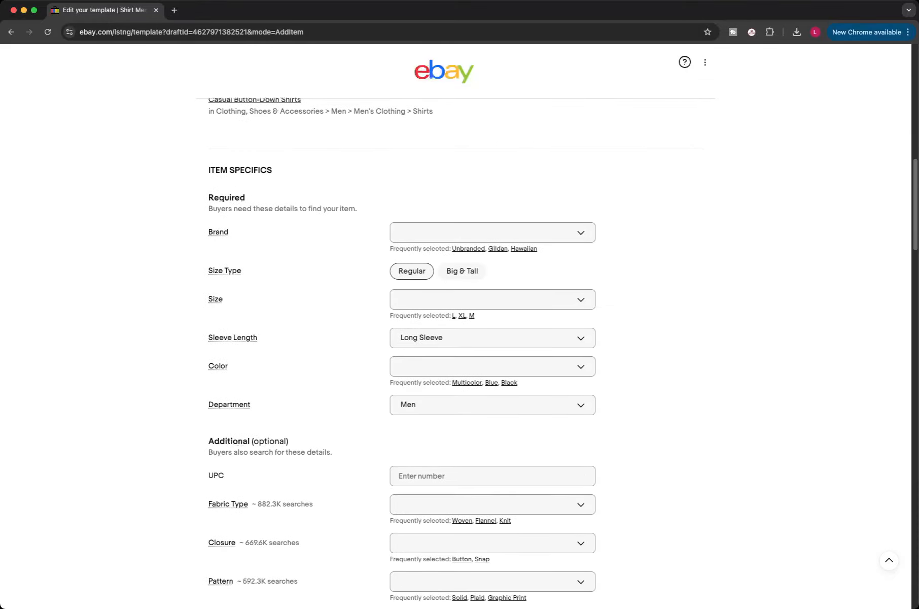
# Step: Set the Color to Multicolor and the Closure to Button
pyautogui.scroll(-2, 455, 325)
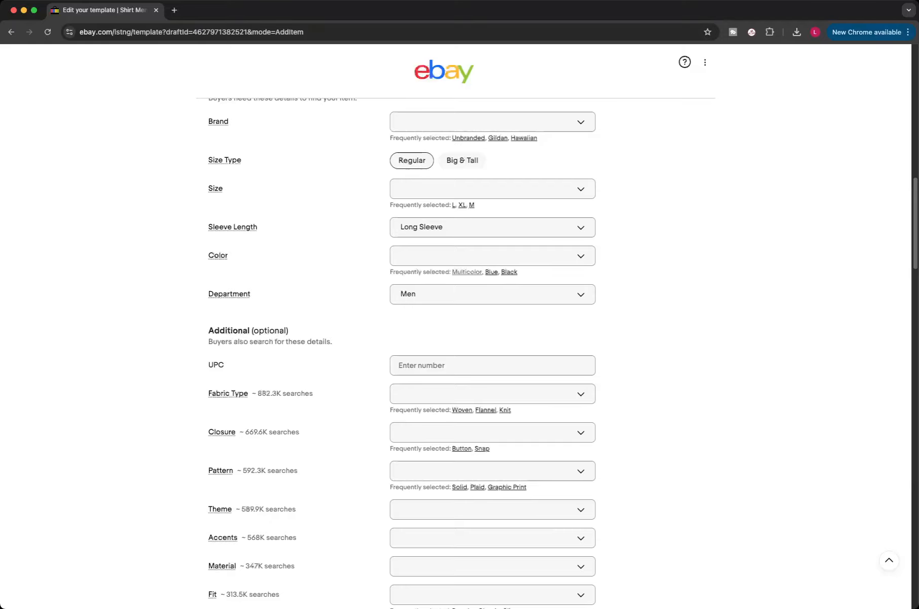
pyautogui.click(466, 272)
pyautogui.scroll(-3, 467, 271)
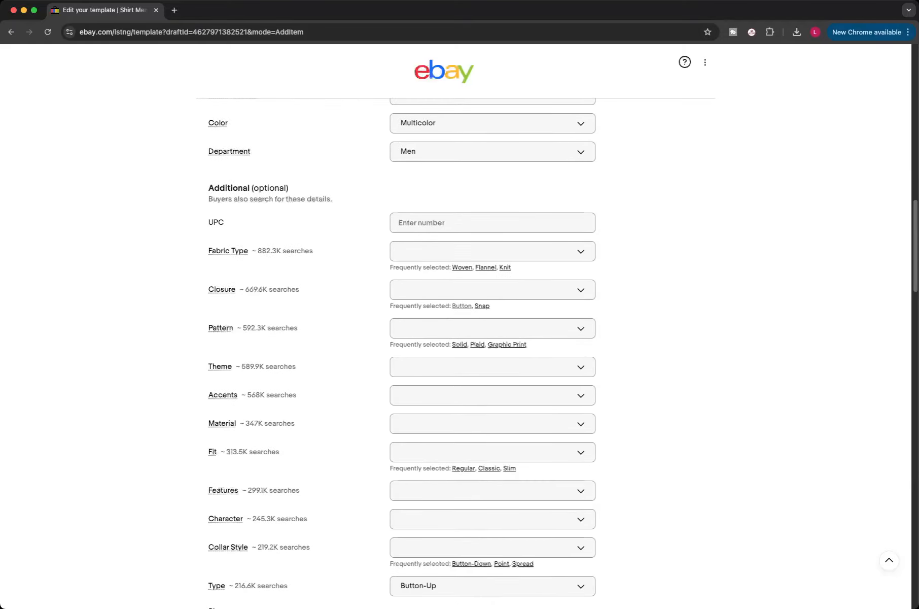
pyautogui.click(462, 306)
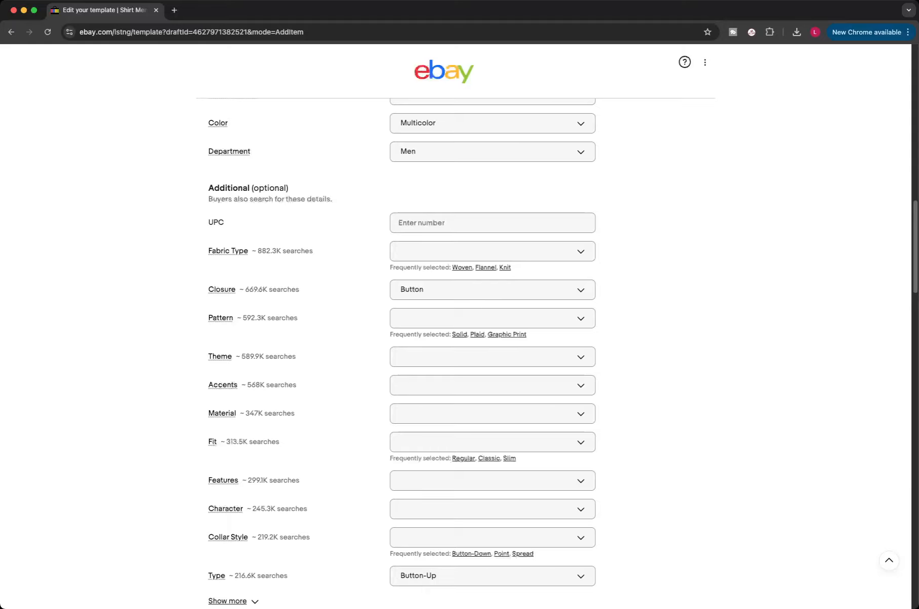
# Step: Set the Theme specific to Classic
pyautogui.scroll(-3, 400, 350)
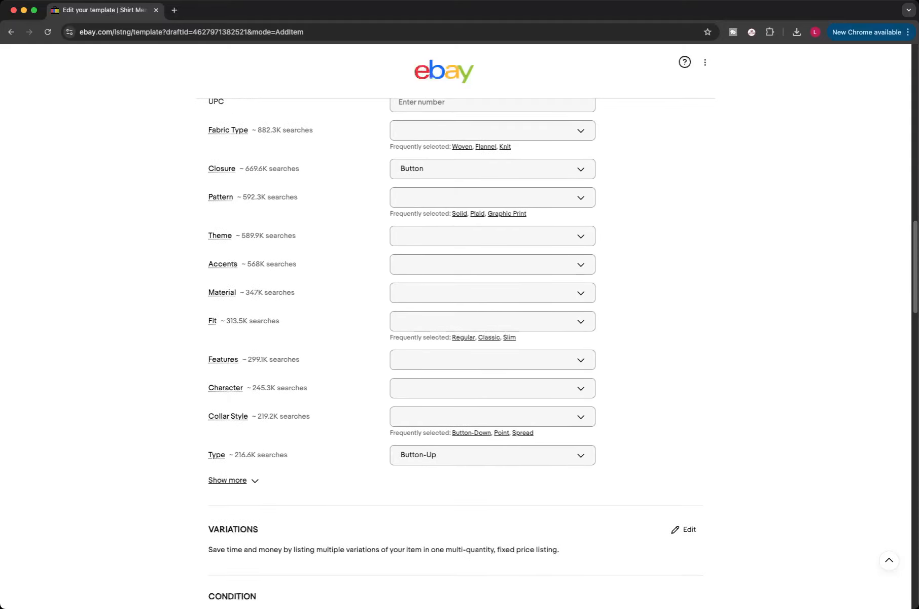
pyautogui.click(493, 236)
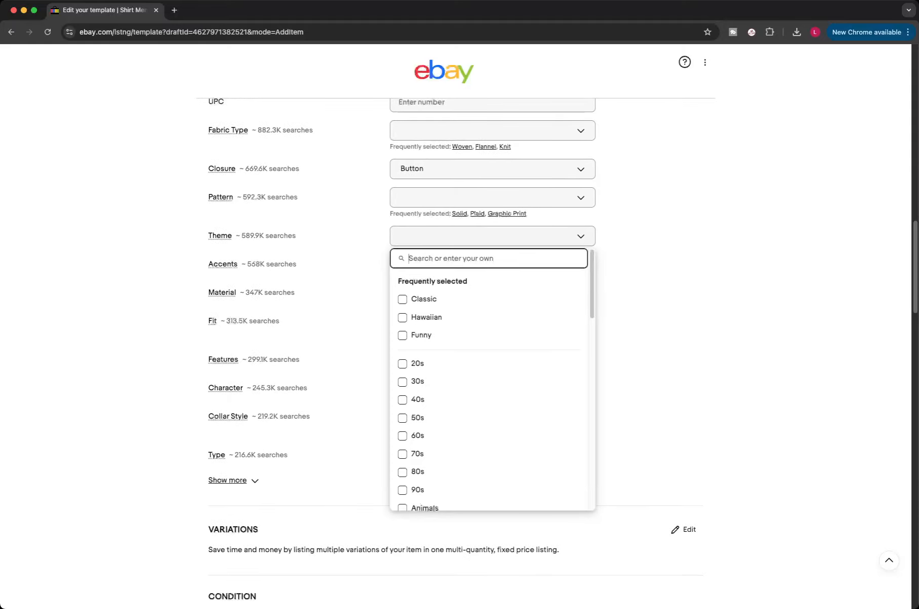
pyautogui.click(423, 299)
pyautogui.click(355, 309)
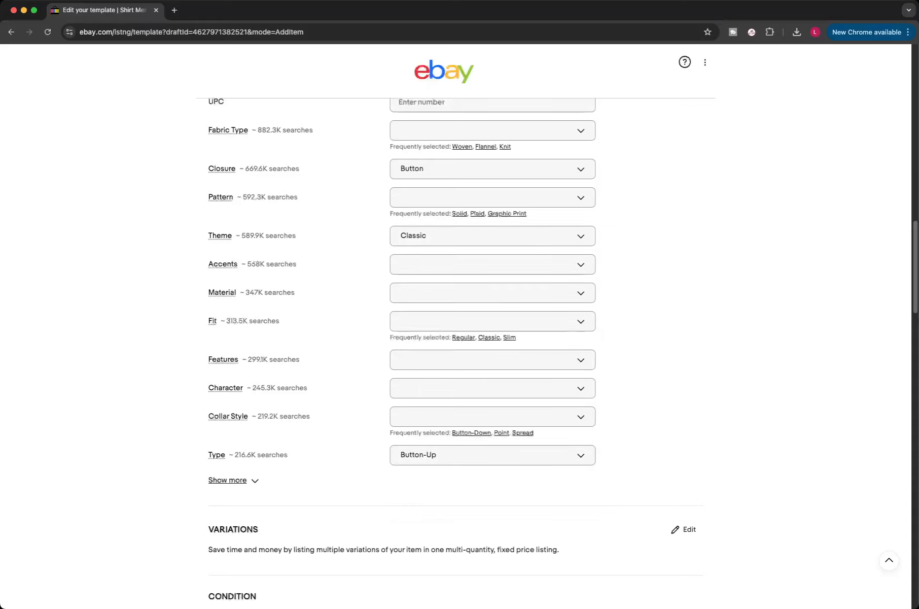
# Step: Set the Fit specific to Regular
pyautogui.click(463, 337)
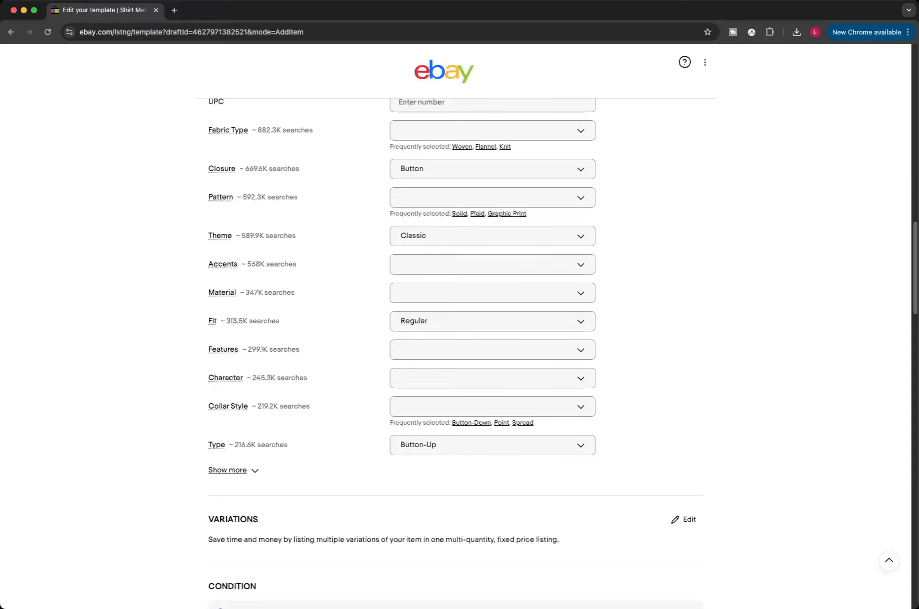
pyautogui.click(463, 325)
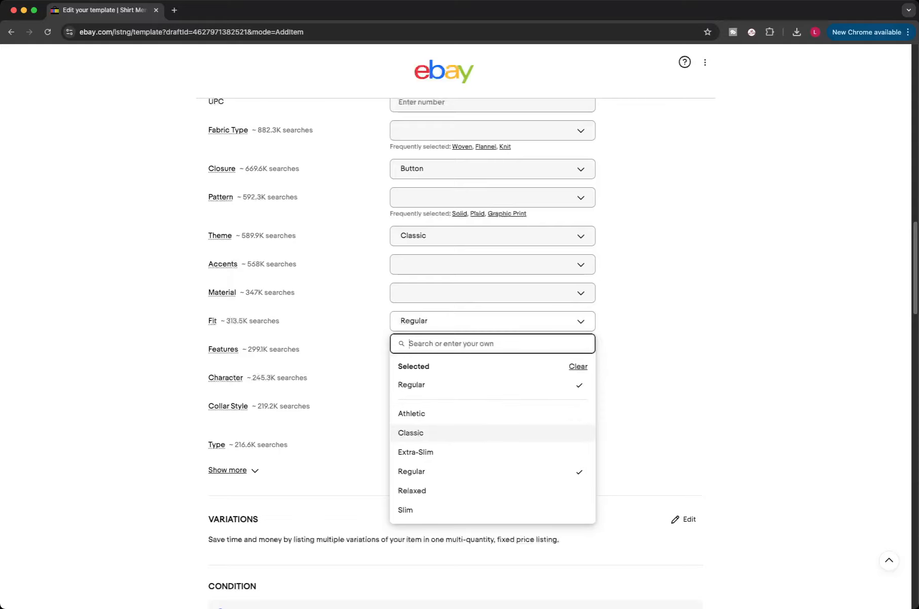
pyautogui.click(652, 417)
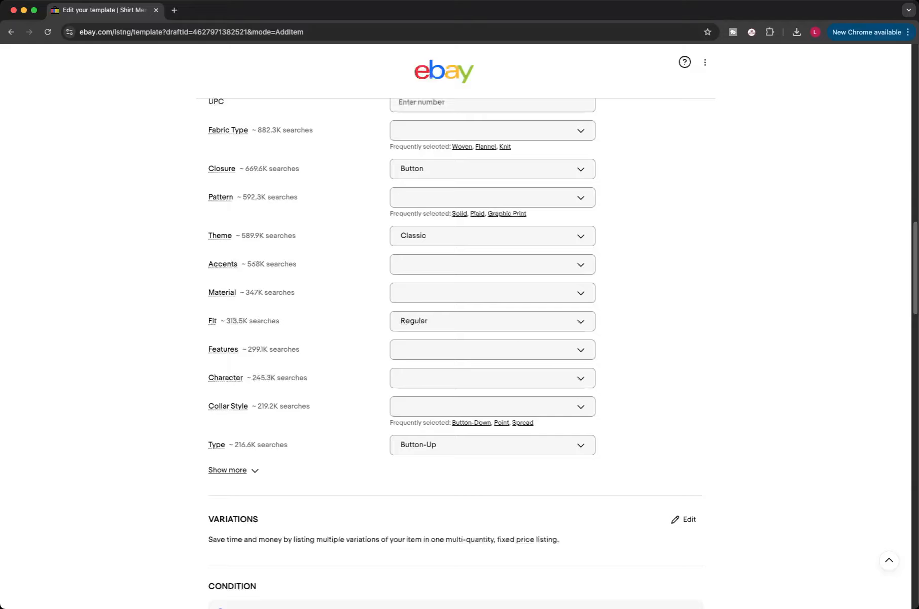
# Step: Set the Features to All Seasons and Easy Care
pyautogui.click(487, 349)
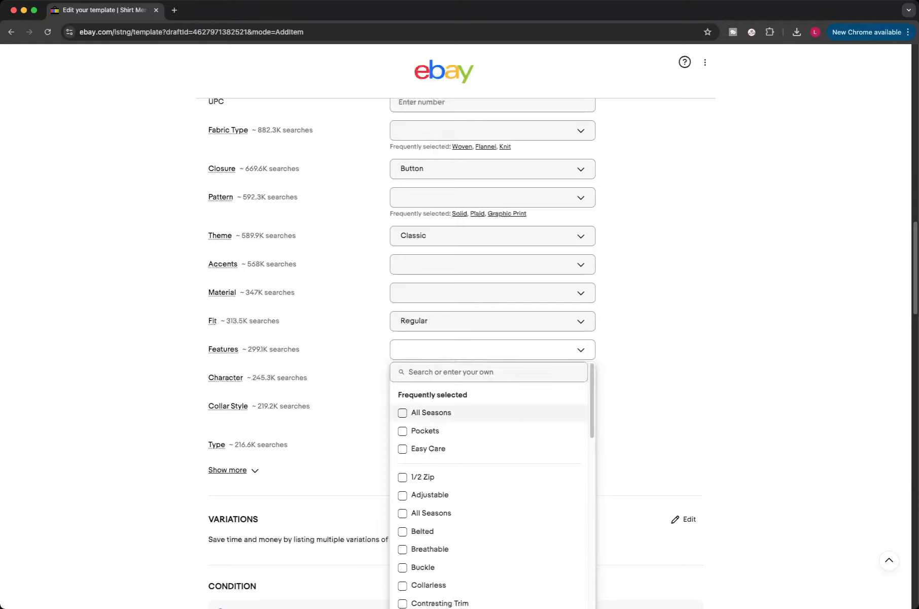
pyautogui.click(431, 413)
pyautogui.click(428, 449)
pyautogui.click(652, 437)
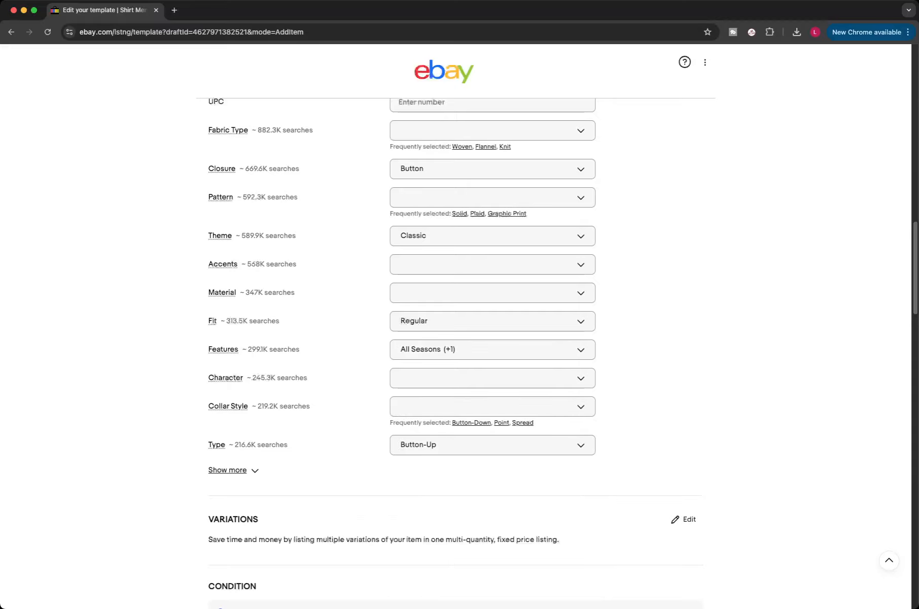
# Step: Expand the remaining item specifics and set the Neckline to Collared
pyautogui.click(228, 470)
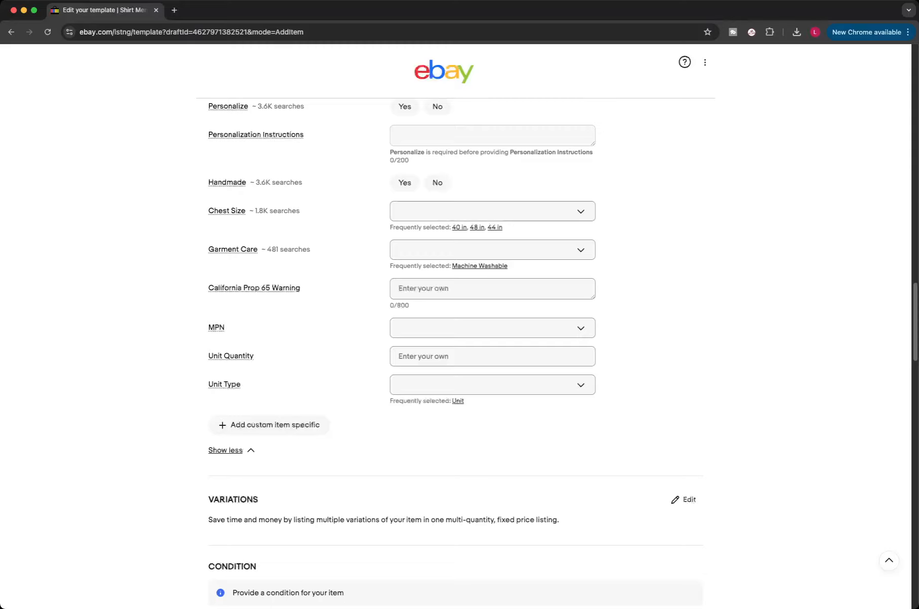
pyautogui.scroll(5, 455, 353)
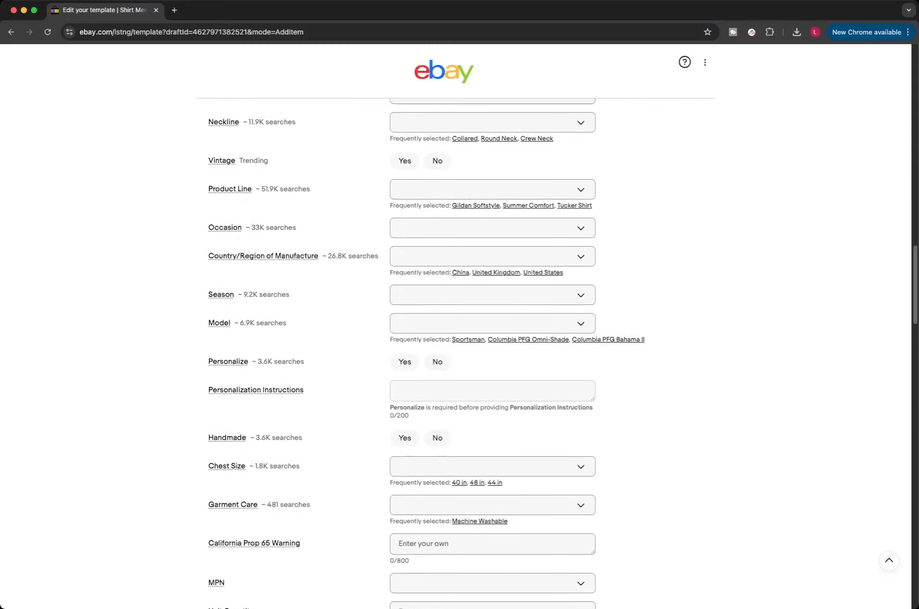
pyautogui.scroll(4, 455, 353)
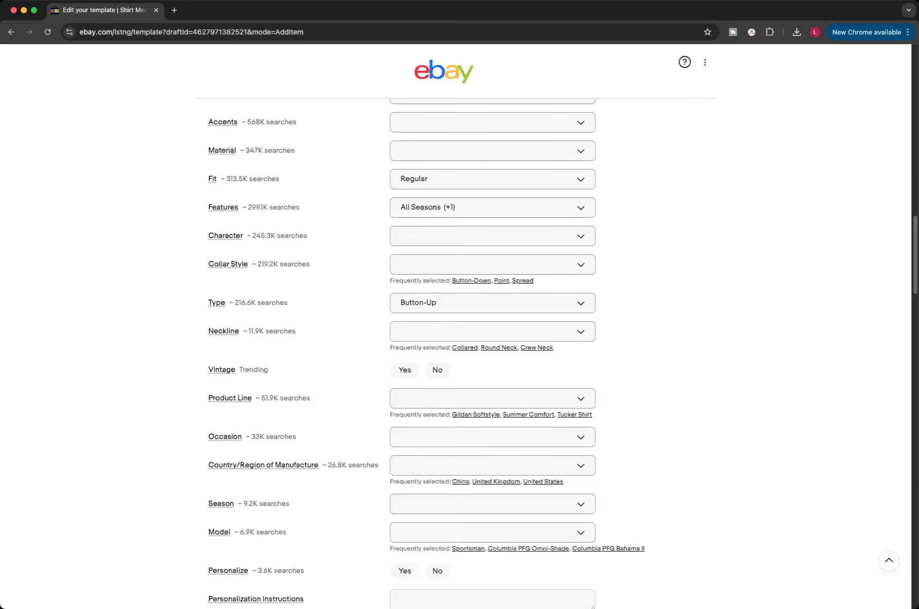
pyautogui.click(465, 348)
# Step: Set the Season to Spring, Summer, Winter and Fall
pyautogui.scroll(-2, 465, 348)
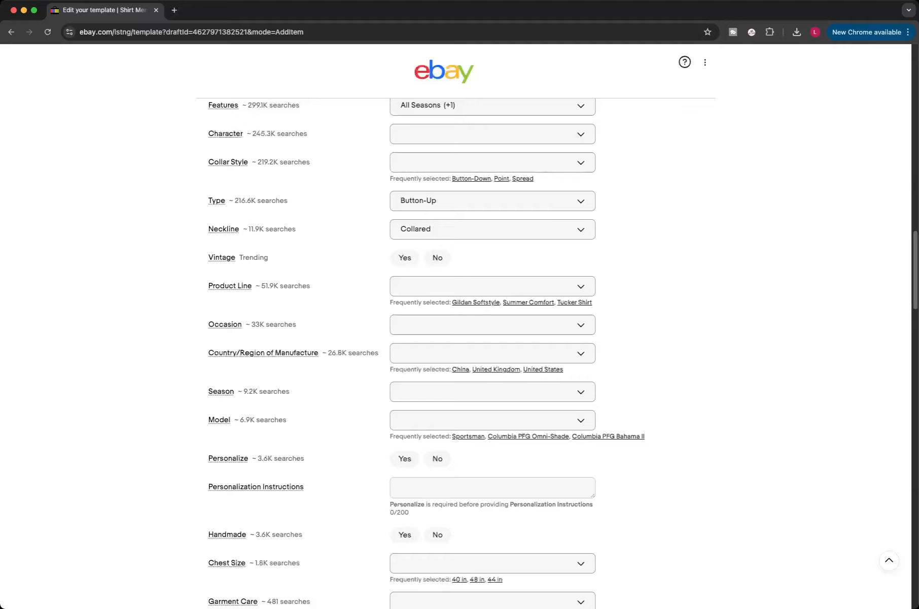
pyautogui.click(492, 391)
pyautogui.click(422, 454)
pyautogui.click(426, 472)
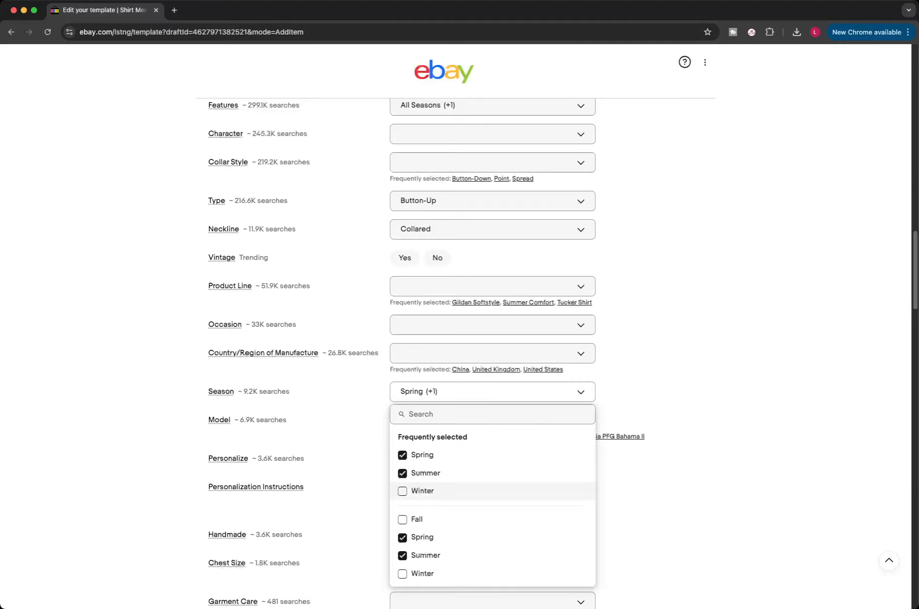
pyautogui.click(422, 491)
pyautogui.click(417, 519)
pyautogui.click(654, 507)
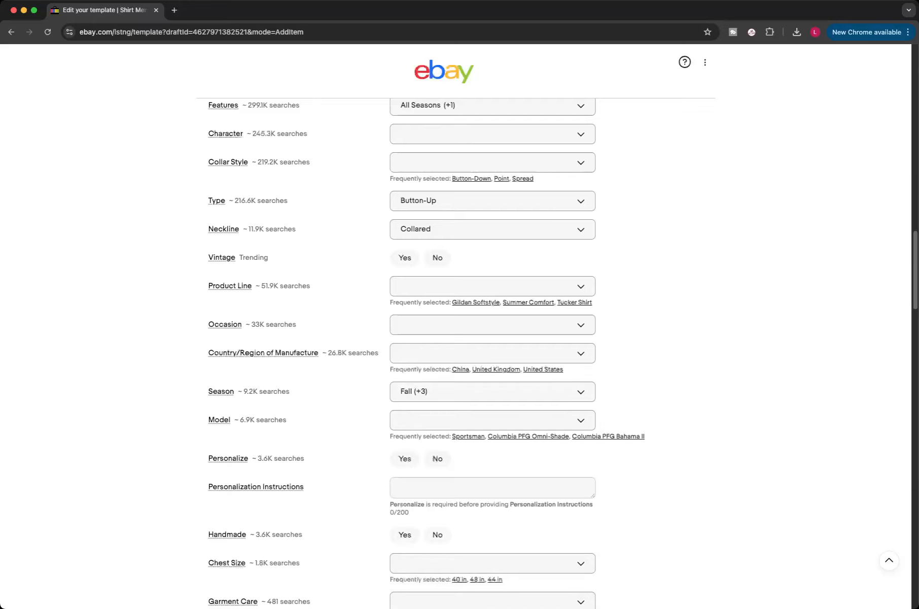
# Step: Set both Personalize and Handmade to No
pyautogui.scroll(-2, 426, 353)
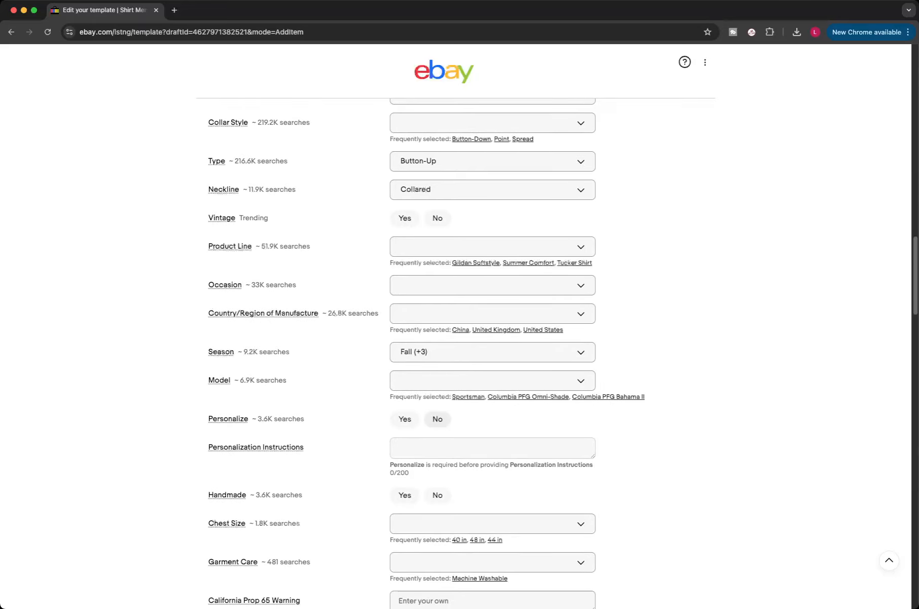
pyautogui.click(437, 419)
pyautogui.click(438, 495)
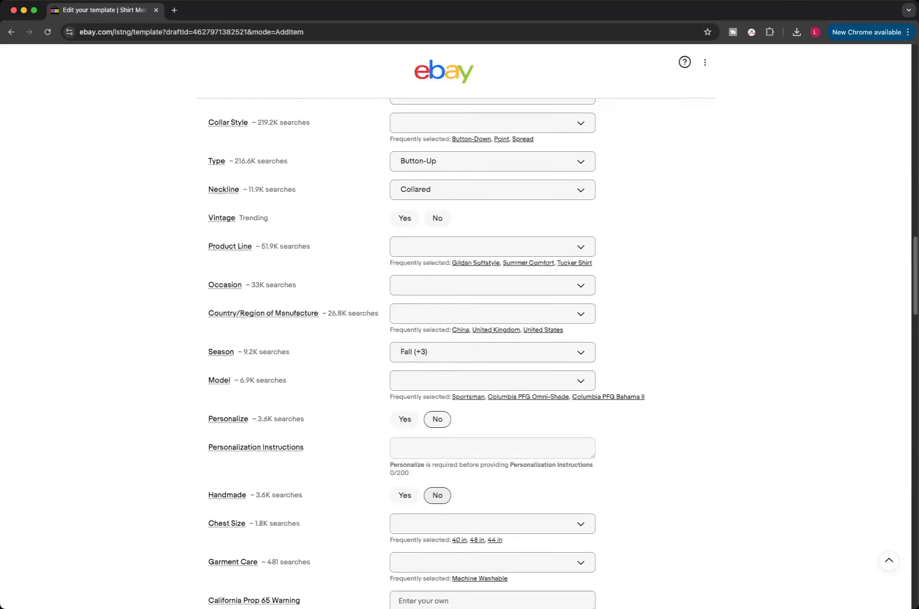
# Step: Set the Occasion to Casual, Travel and Business
pyautogui.click(493, 285)
pyautogui.click(402, 348)
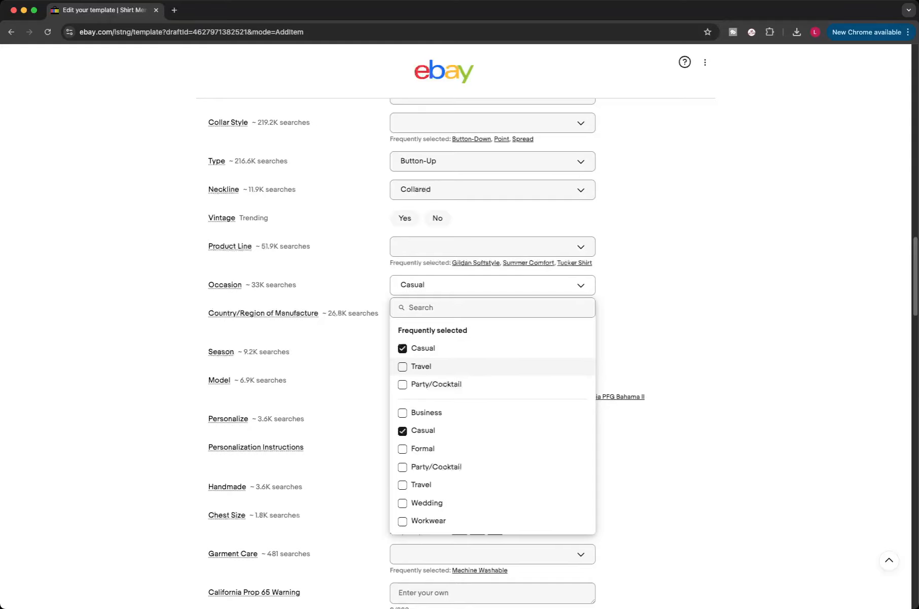
pyautogui.click(403, 366)
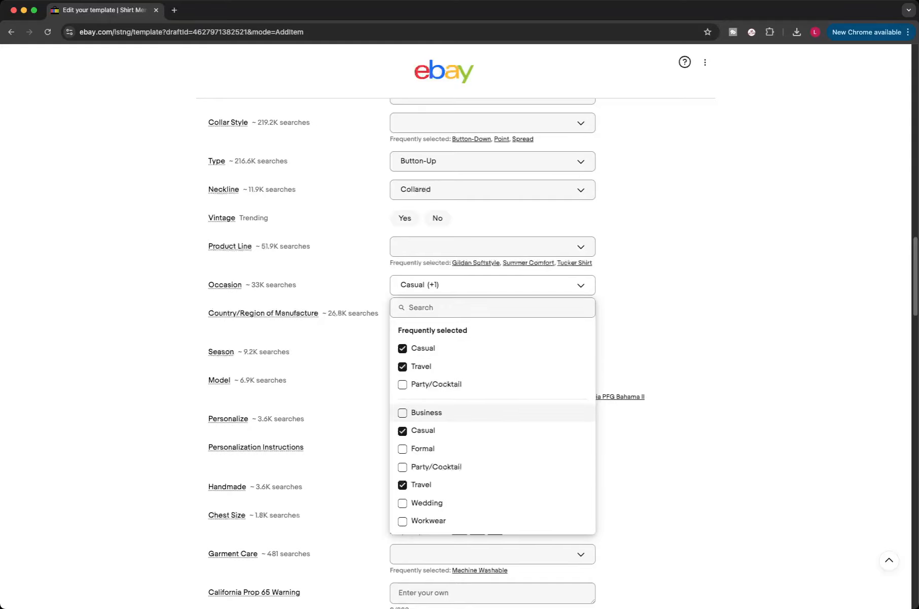
pyautogui.click(402, 412)
pyautogui.click(355, 413)
# Step: Set the item condition to Pre-owned - Good
pyautogui.scroll(-3, 355, 414)
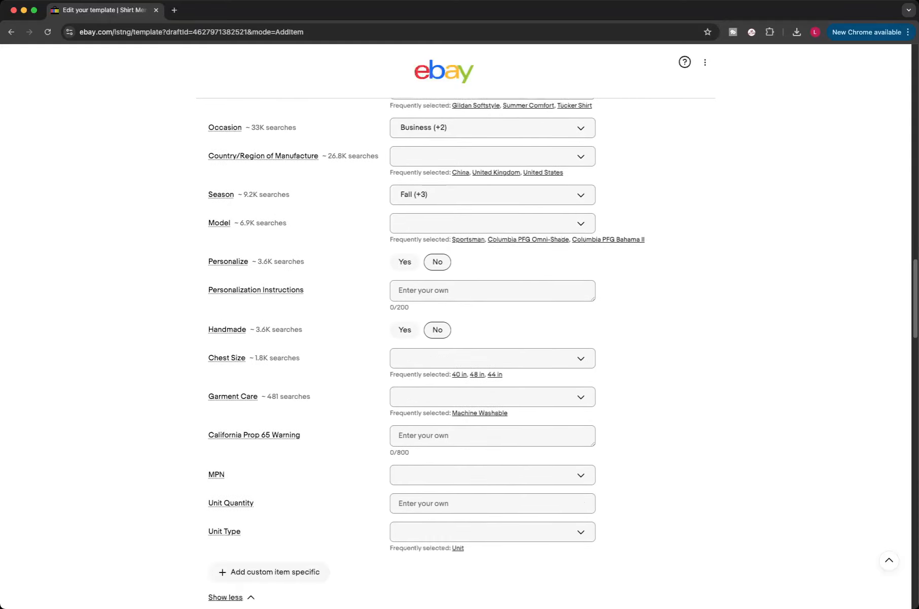
pyautogui.scroll(3, 426, 355)
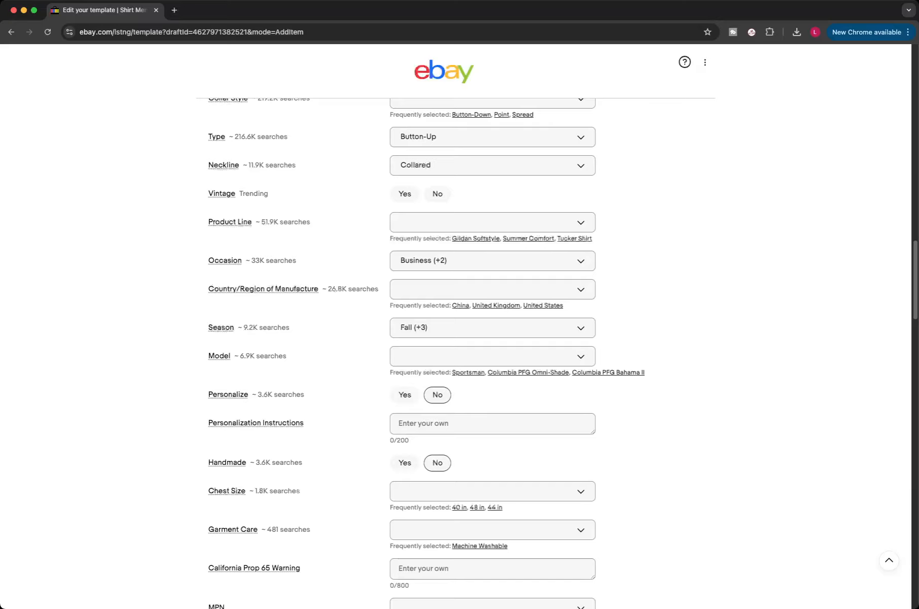
pyautogui.scroll(6, 401, 353)
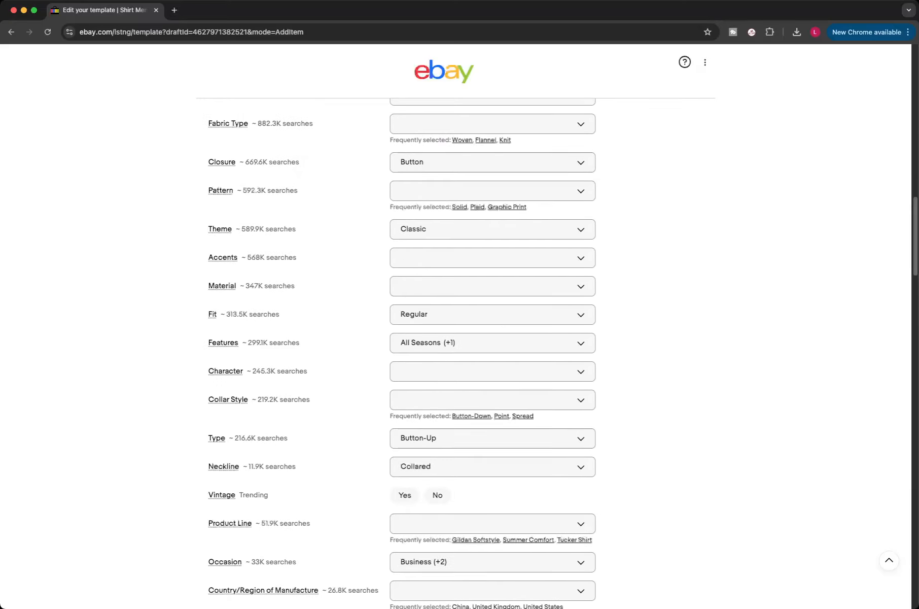
pyautogui.scroll(1, 456, 330)
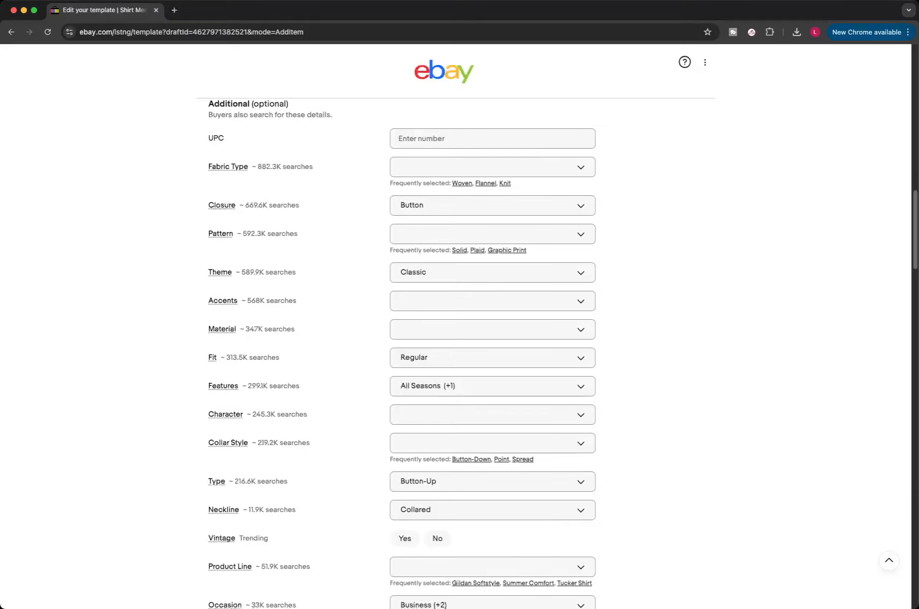
pyautogui.scroll(-5, 456, 330)
pyautogui.scroll(-10, 457, 330)
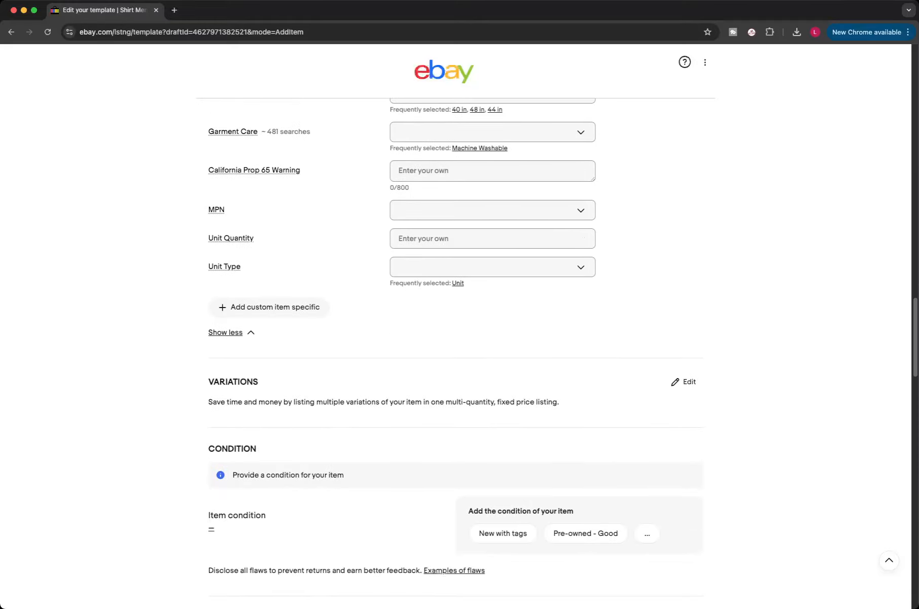
pyautogui.scroll(-1, 457, 330)
pyautogui.click(585, 470)
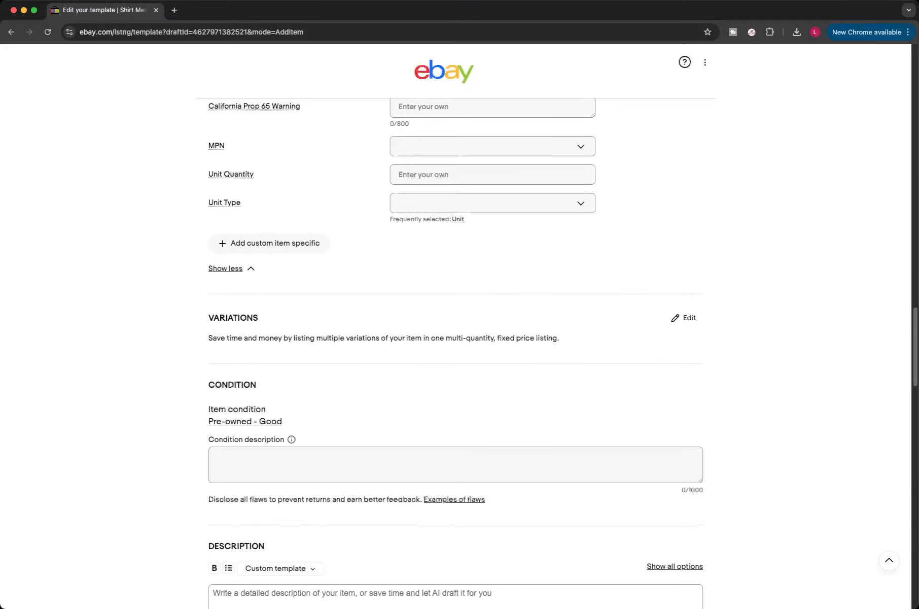
# Step: Write the description "Nice shape no rips or stains" with "Measurements in photos" on a second line
pyautogui.scroll(-6, 586, 470)
pyautogui.click(405, 309)
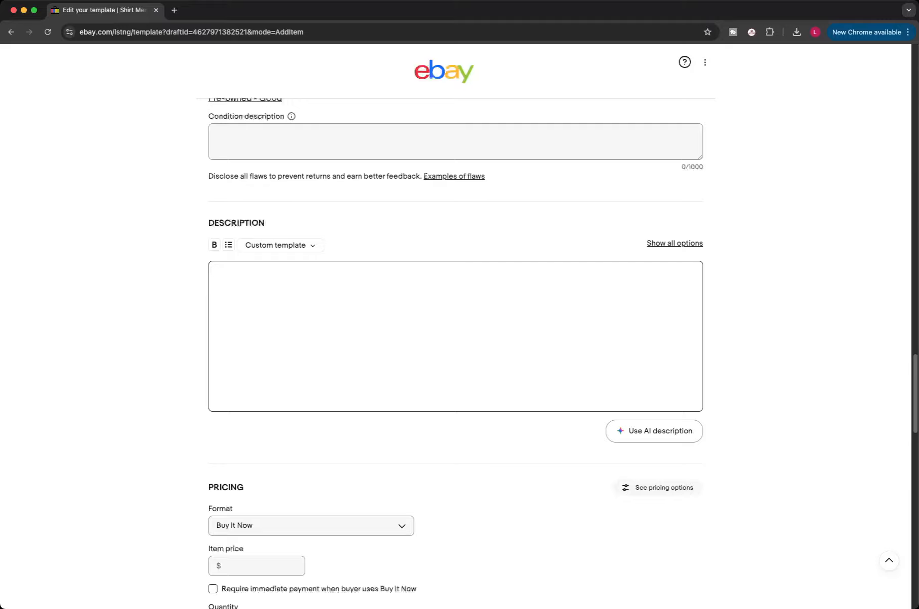
pyautogui.write('Nice shape no rips or stains M')
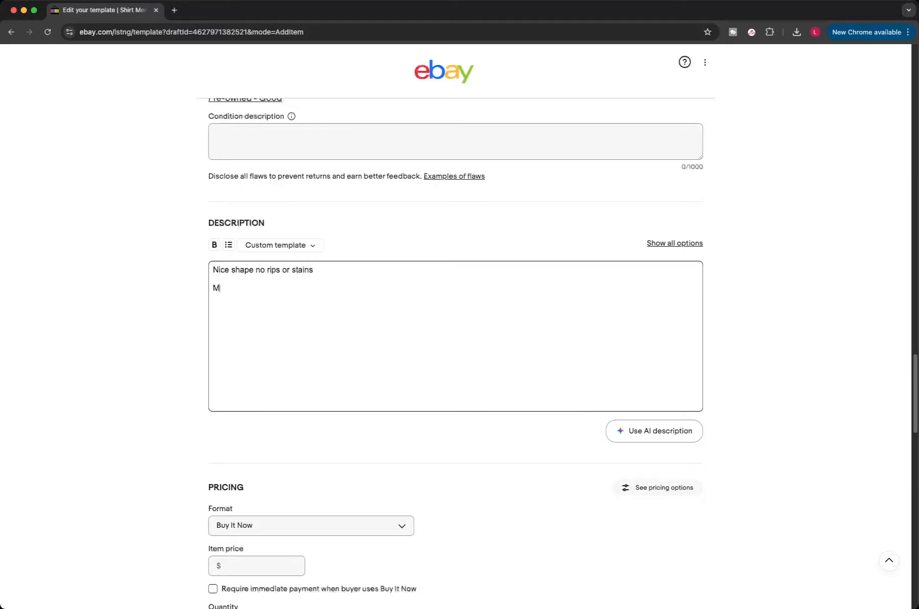
pyautogui.write('easurements in photos')
# Step: Enter "Nice shape" as the condition description
pyautogui.scroll(-1, 456, 325)
pyautogui.click(455, 140)
pyautogui.write('Nice shape')
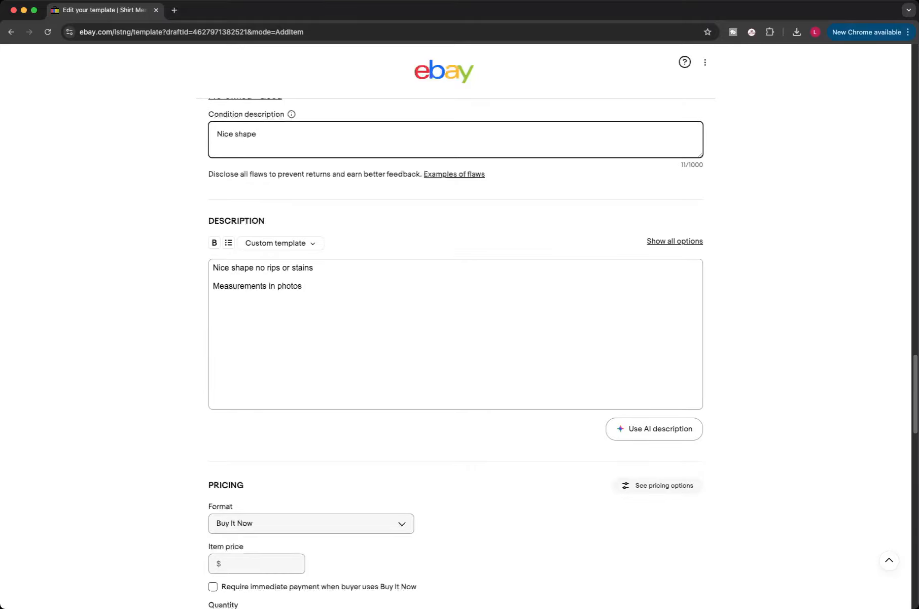
# Step: Set the item price to 24.98 and require immediate payment for Buy It Now
pyautogui.scroll(-5, 456, 325)
pyautogui.click(257, 348)
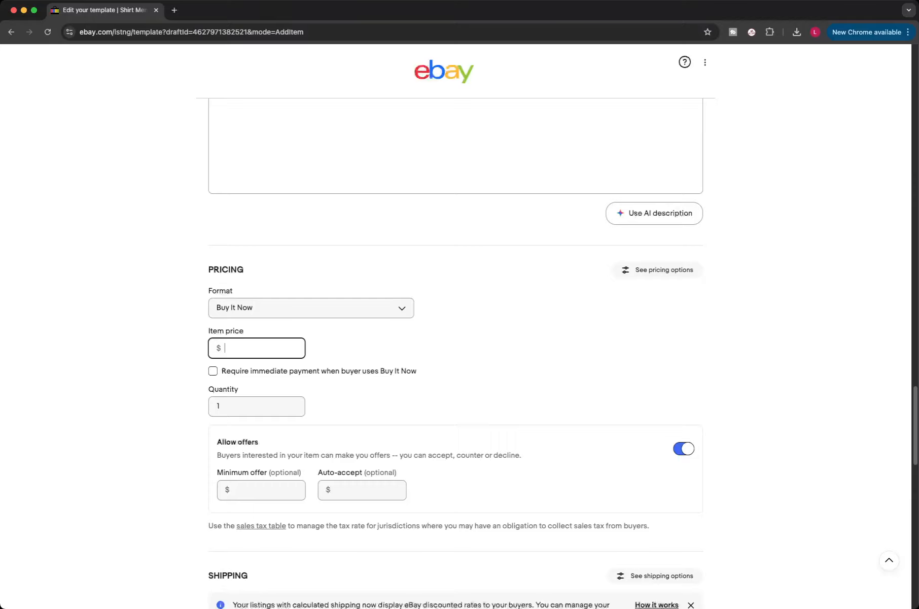
pyautogui.write('24.98')
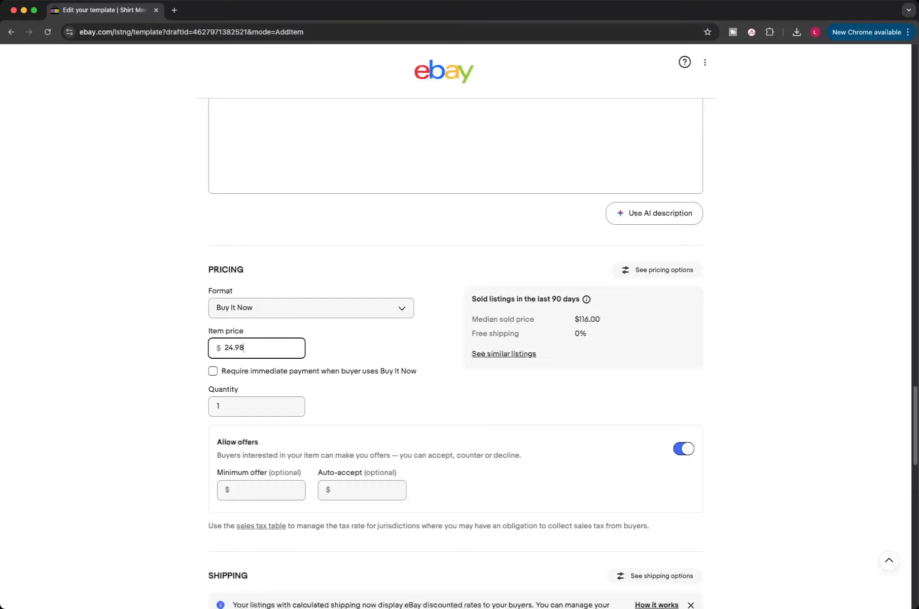
pyautogui.scroll(-4, 455, 325)
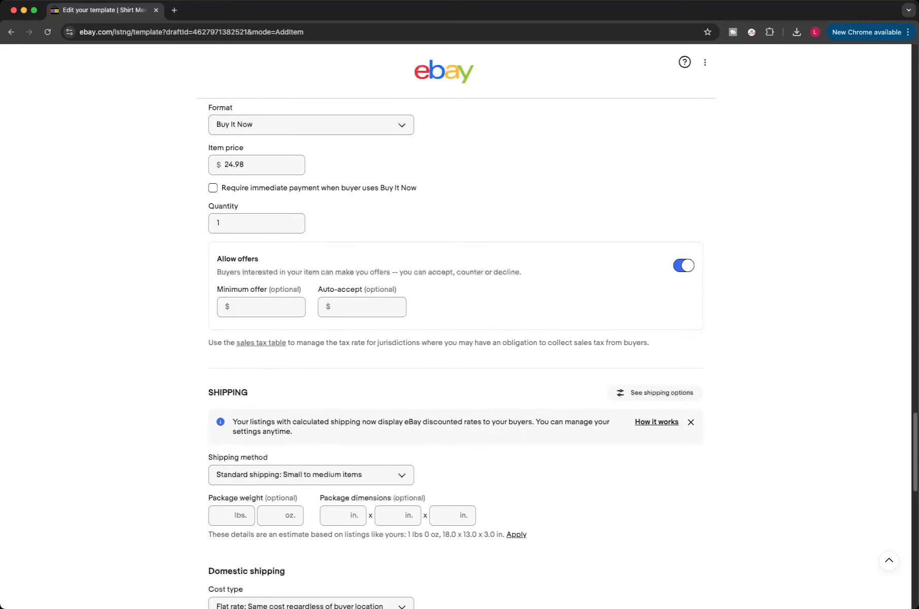
pyautogui.click(212, 187)
# Step: Set the package weight to 13 oz and the package dimensions to 10 x 8 x 2 in
pyautogui.scroll(-5, 455, 324)
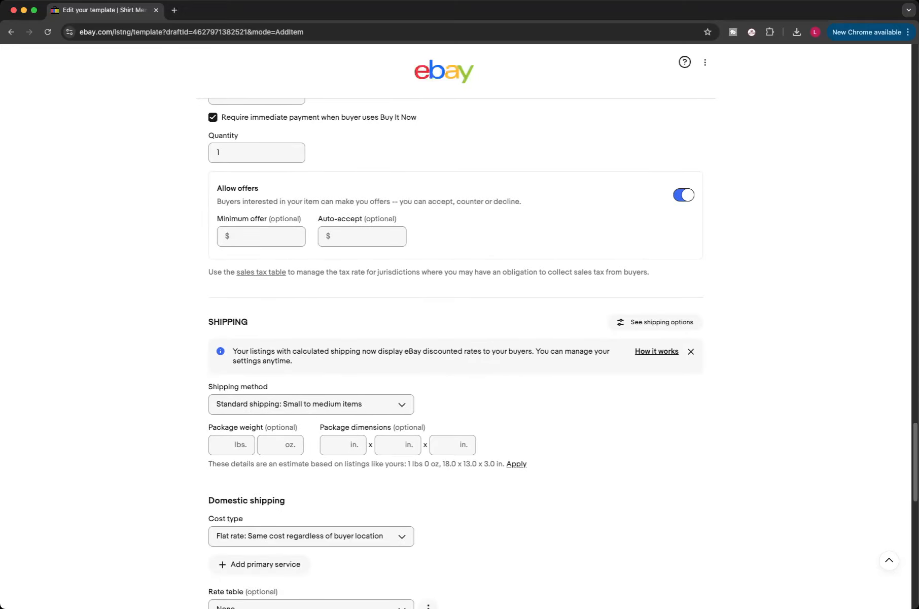
pyautogui.click(280, 275)
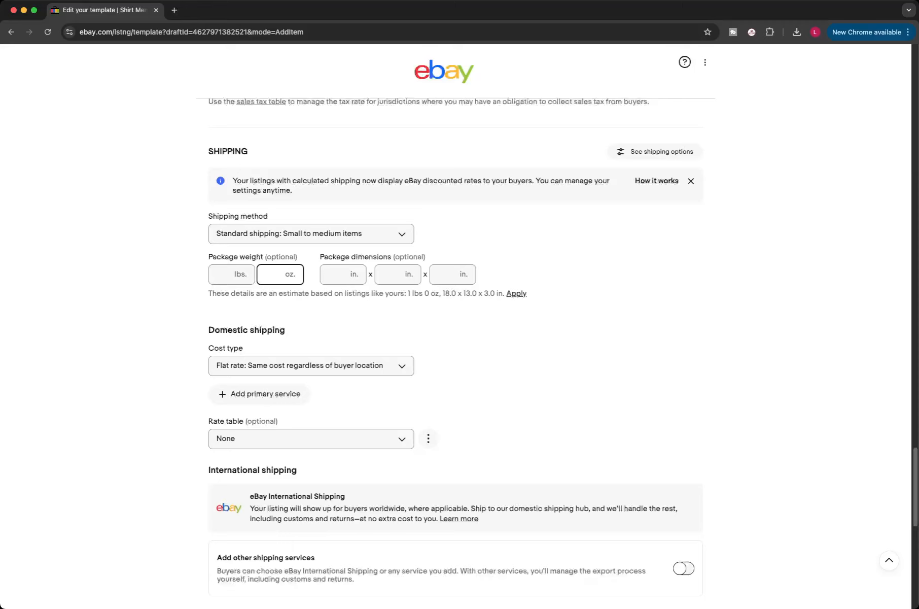
pyautogui.write('13')
pyautogui.press('Tab')
pyautogui.write('10')
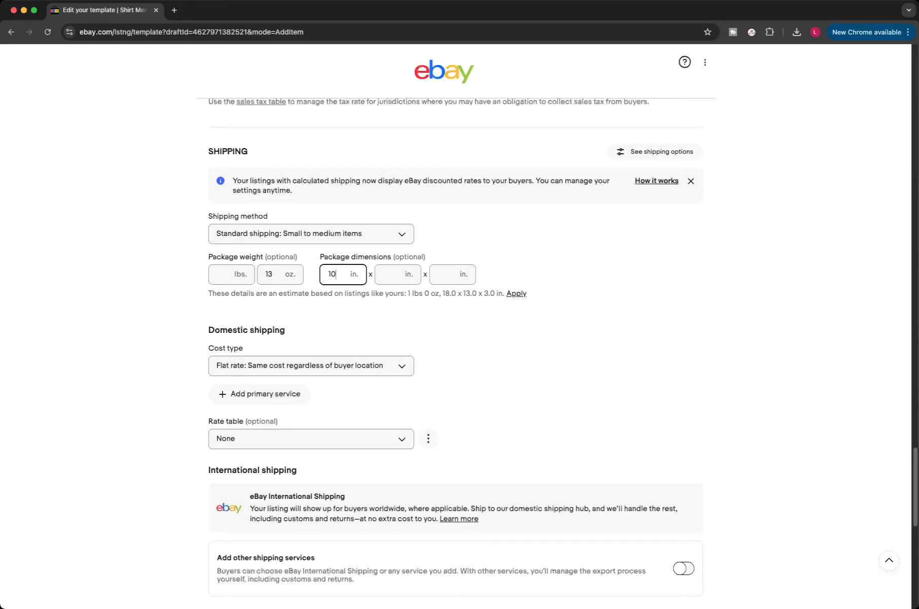
pyautogui.press('Tab')
pyautogui.write('8')
pyautogui.press('Tab')
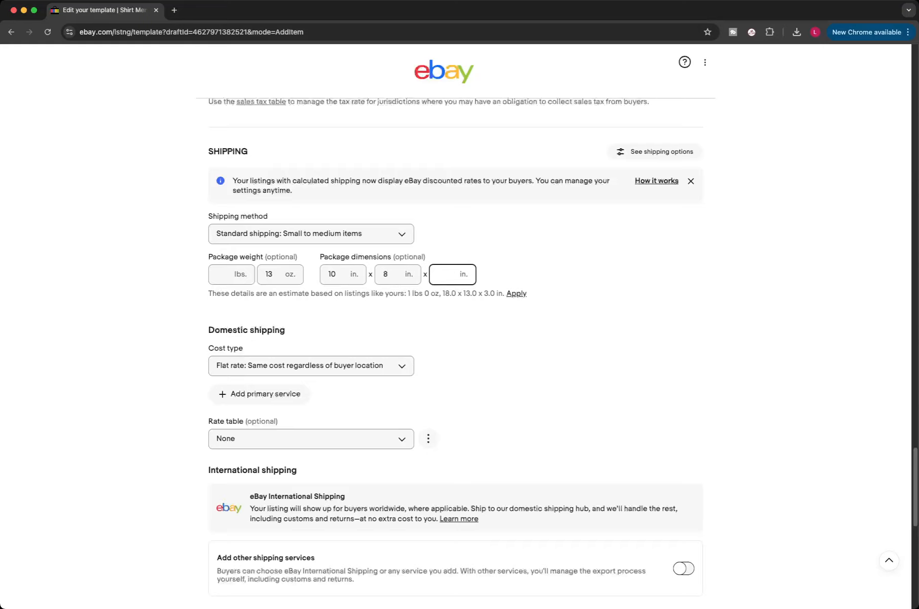
pyautogui.write('2')
pyautogui.click(563, 330)
pyautogui.scroll(-1, 456, 345)
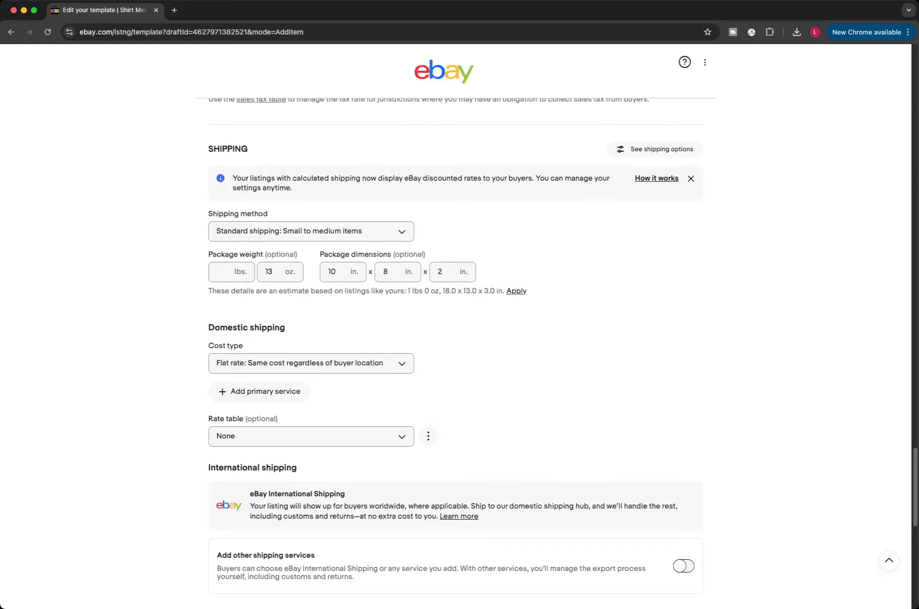
pyautogui.scroll(-9, 456, 355)
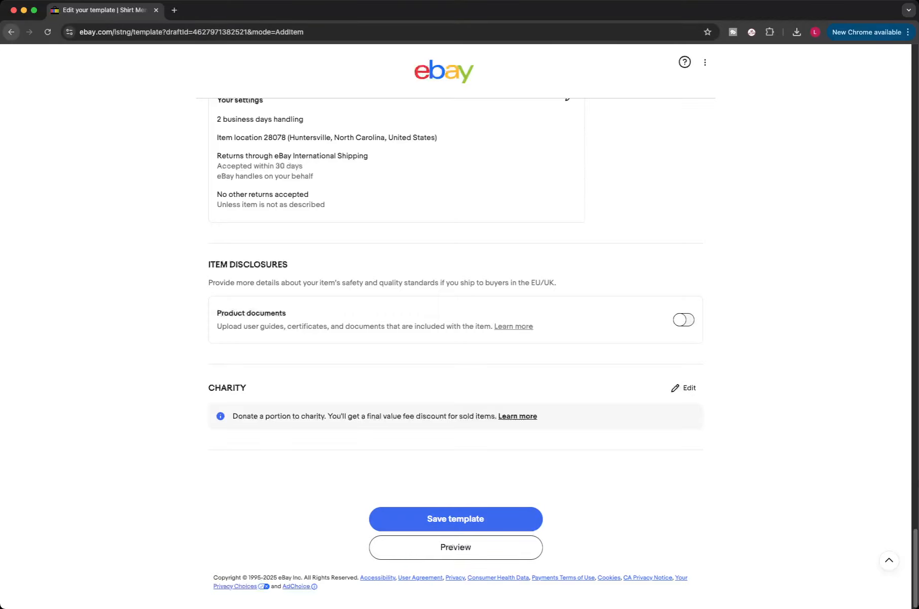
# Step: Return to the listing templates list and create three listings from the Mens Activewear shorts template
pyautogui.click(11, 32)
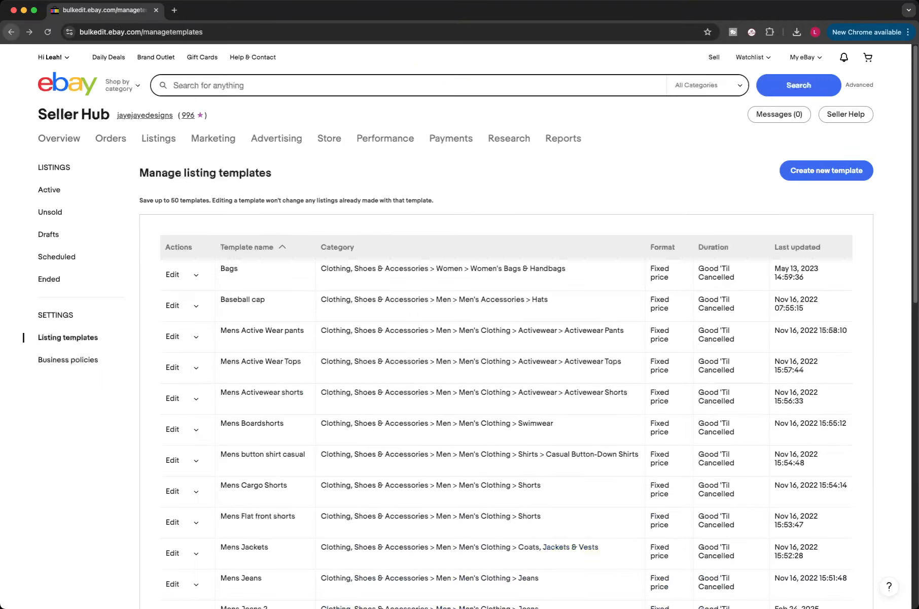
pyautogui.scroll(-2, 459, 326)
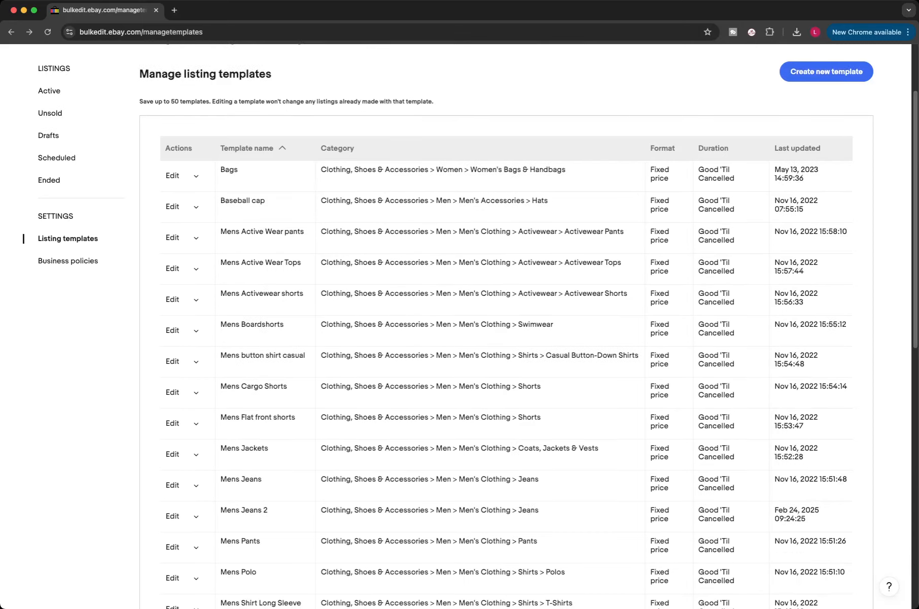
pyautogui.scroll(-2, 459, 326)
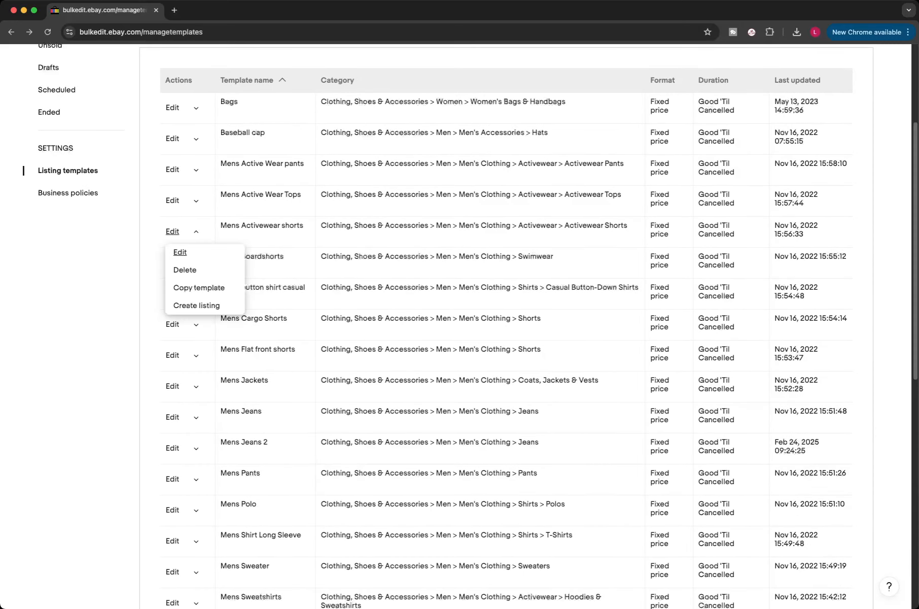
pyautogui.click(195, 232)
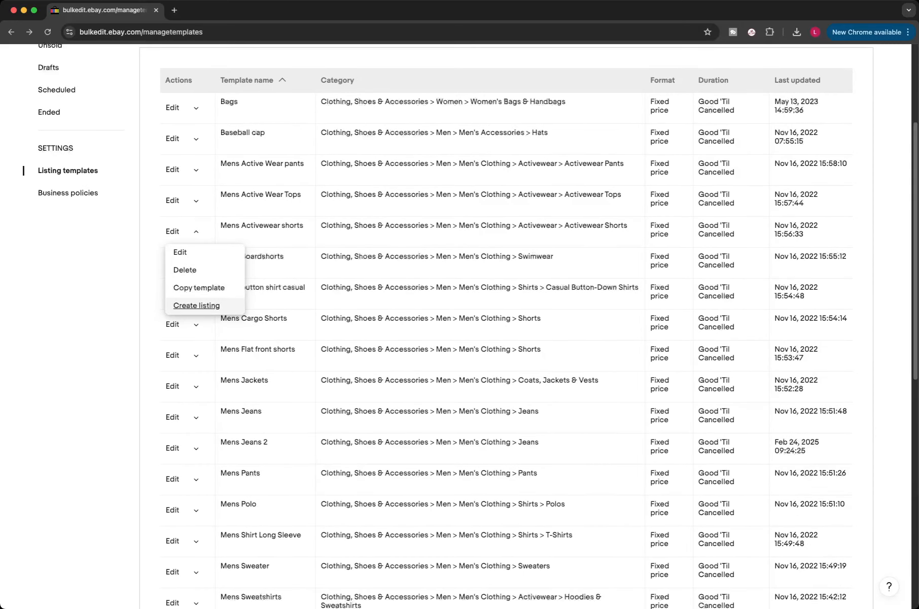
pyautogui.click(196, 304)
pyautogui.click(196, 305)
pyautogui.click(196, 304)
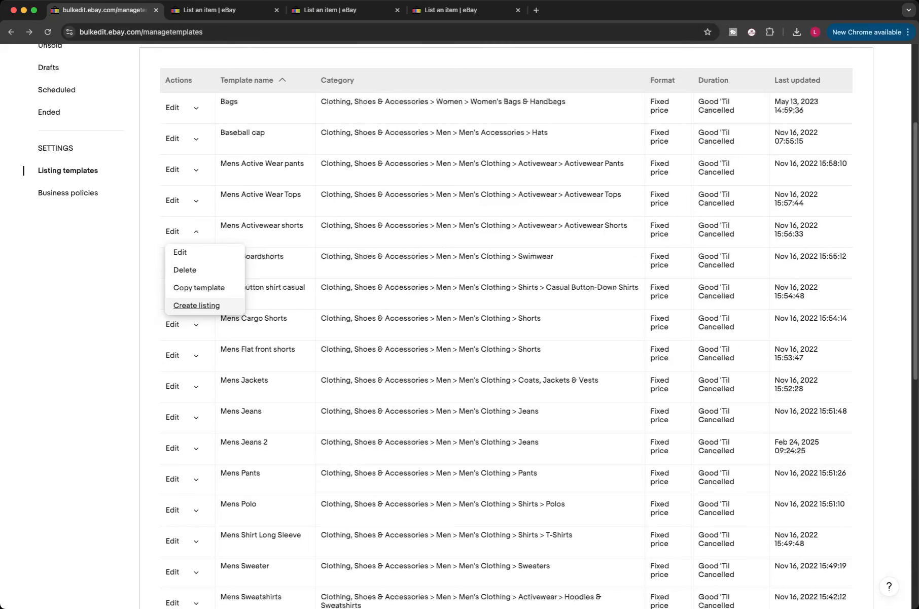
# Step: Create one more listing from the Mens Activewear shorts template and close its actions menu
pyautogui.click(196, 305)
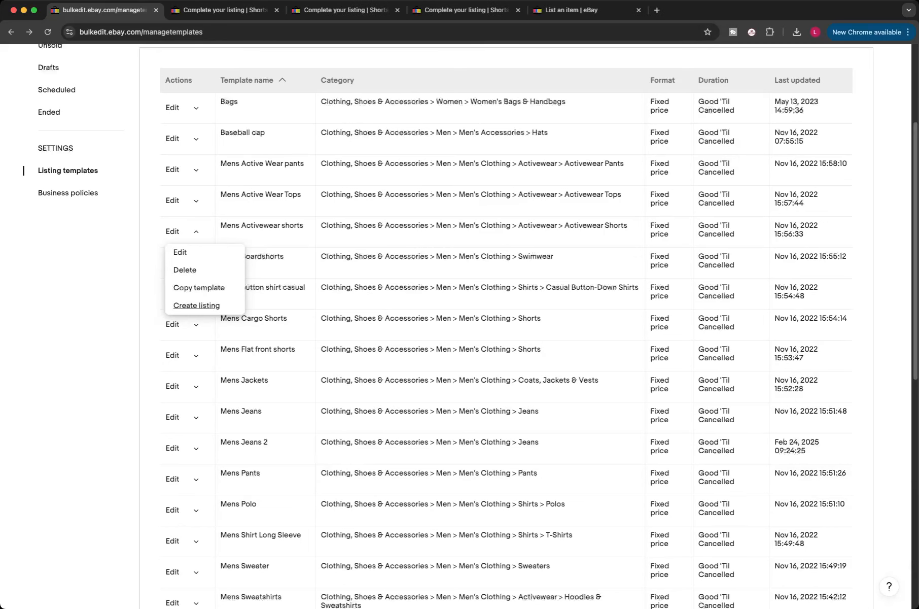
pyautogui.click(196, 232)
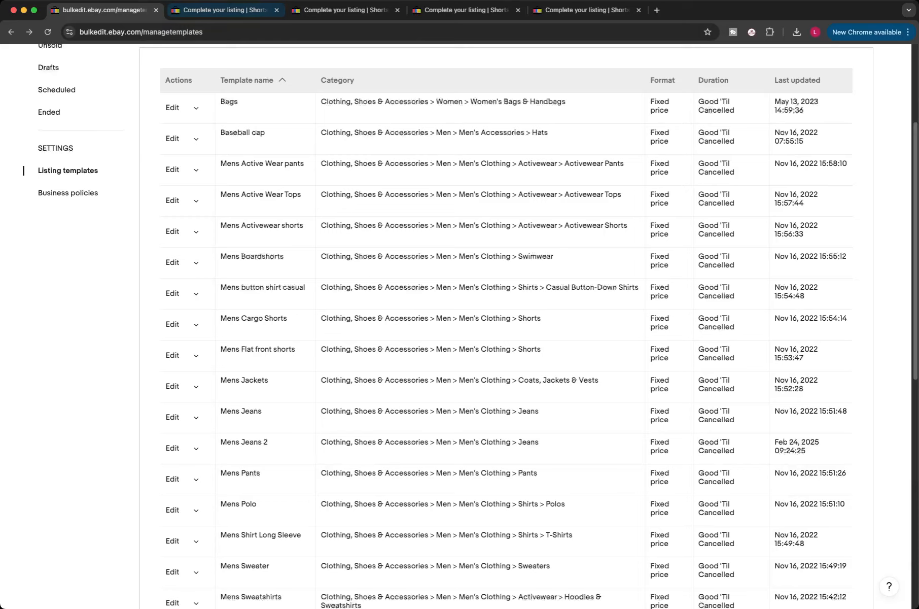
# Step: Open the first new shorts listing and review its prefilled item specifics, Performance/Activity choices, description, pricing and shipping
pyautogui.click(225, 10)
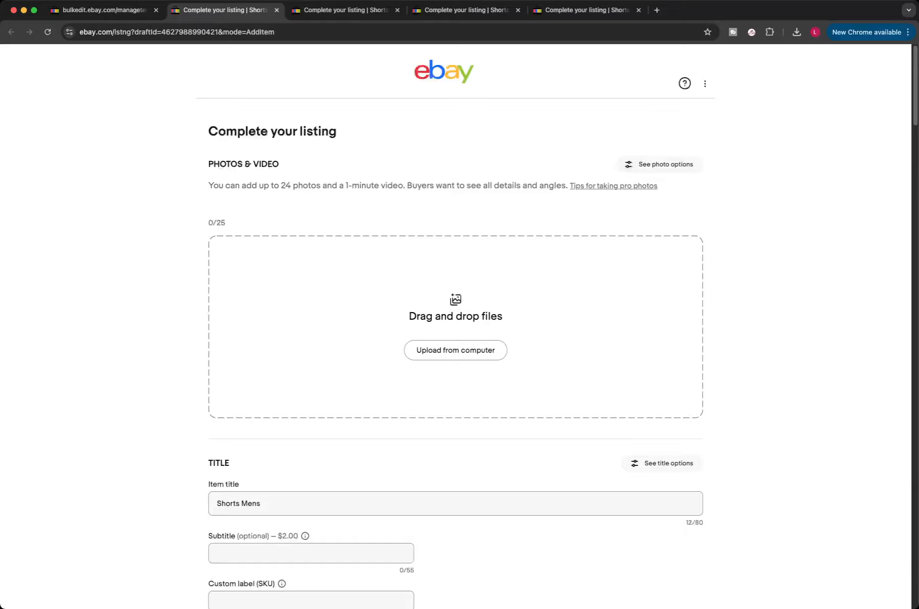
pyautogui.scroll(-2, 455, 325)
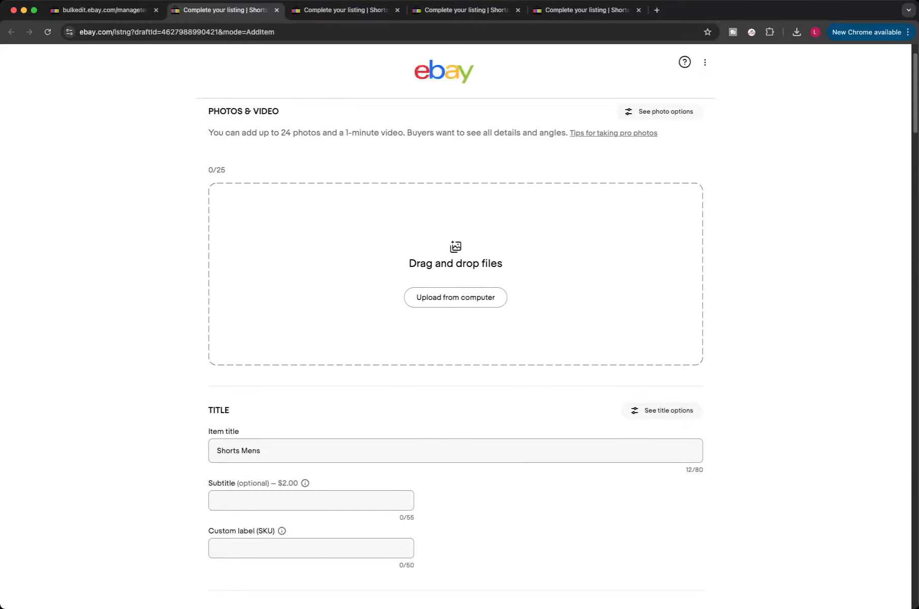
pyautogui.scroll(-10, 456, 351)
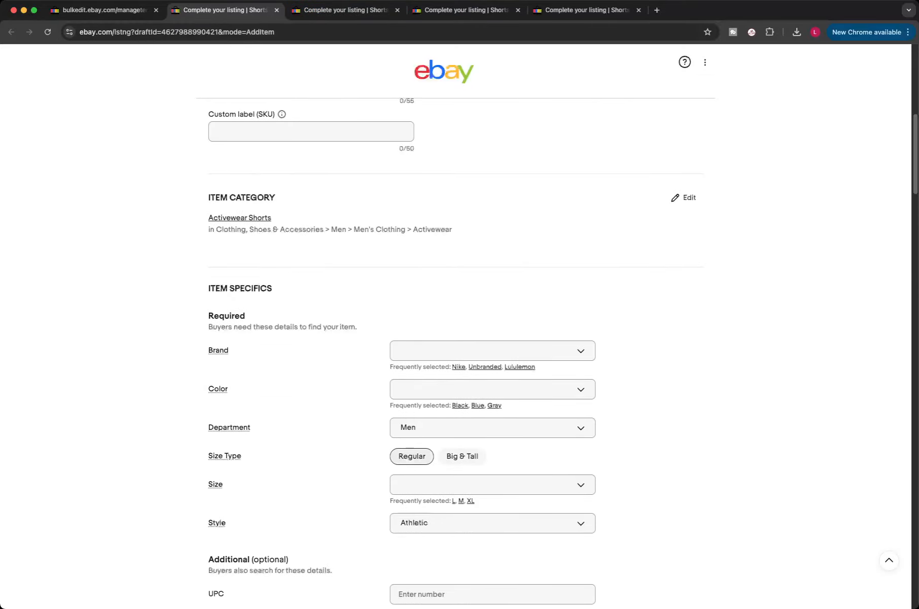
pyautogui.scroll(-7, 456, 355)
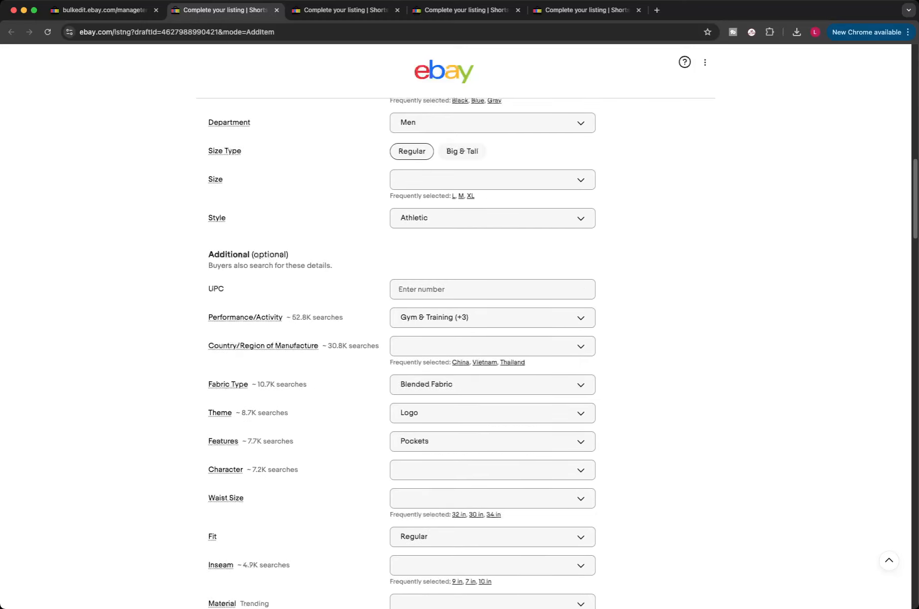
pyautogui.click(487, 317)
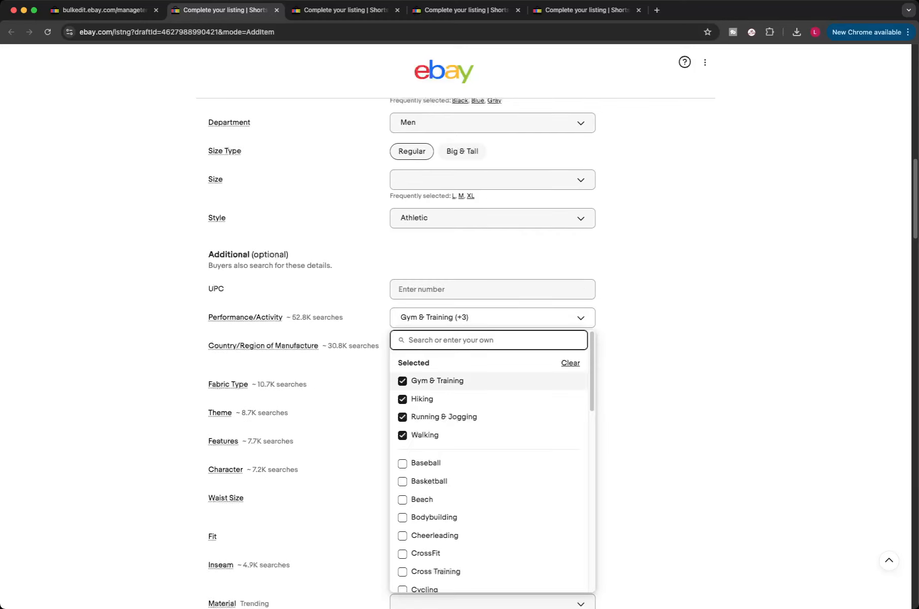
pyautogui.press('Escape')
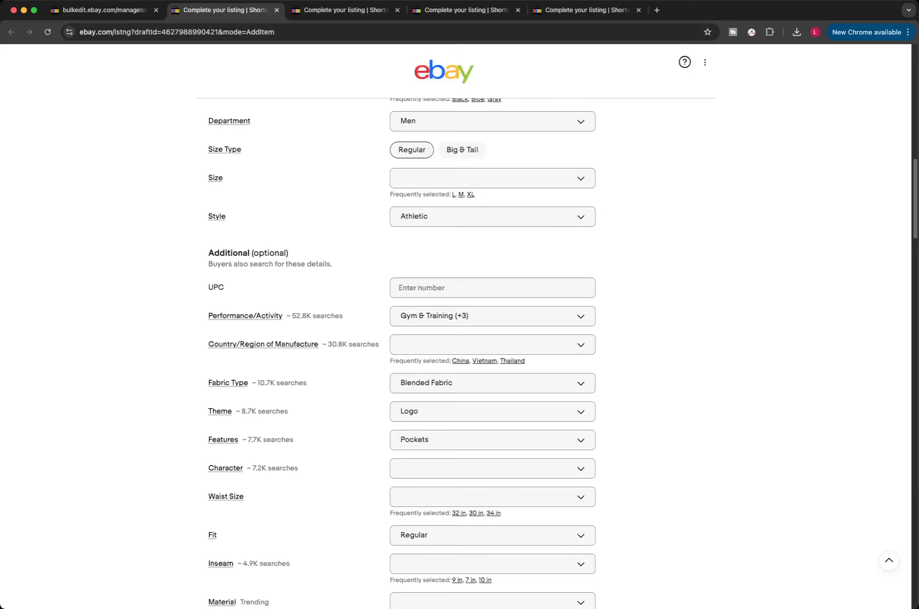
pyautogui.scroll(-6, 456, 325)
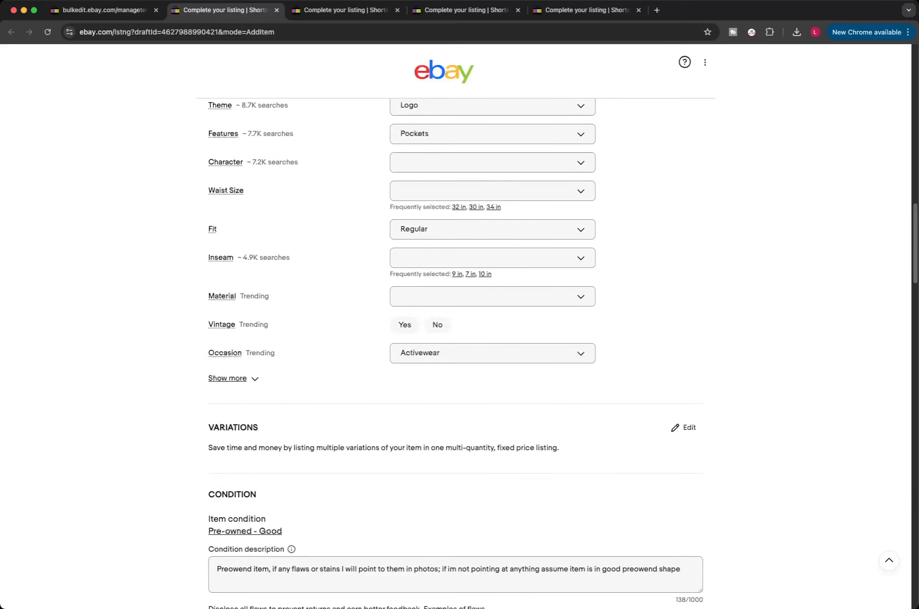
pyautogui.scroll(-8, 455, 325)
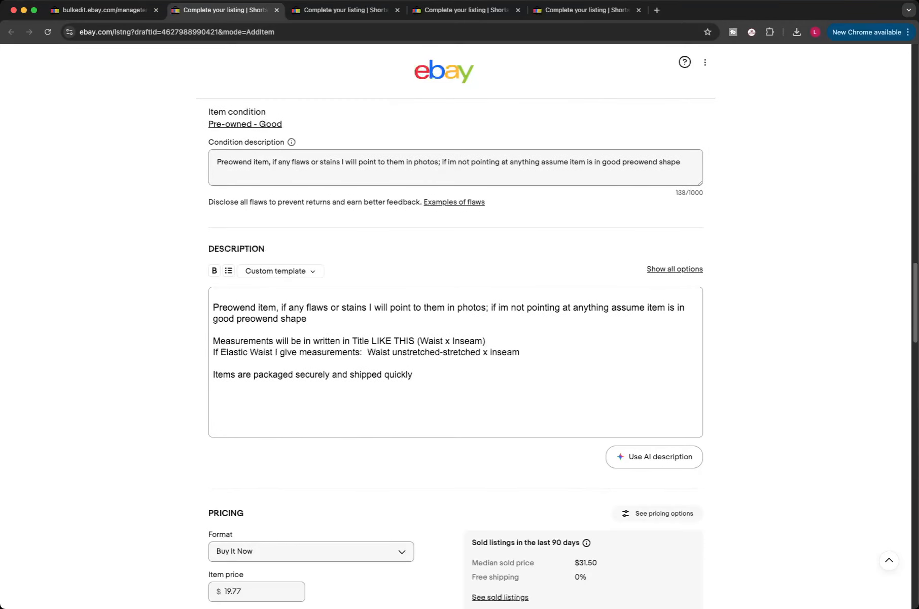
pyautogui.scroll(-8, 455, 324)
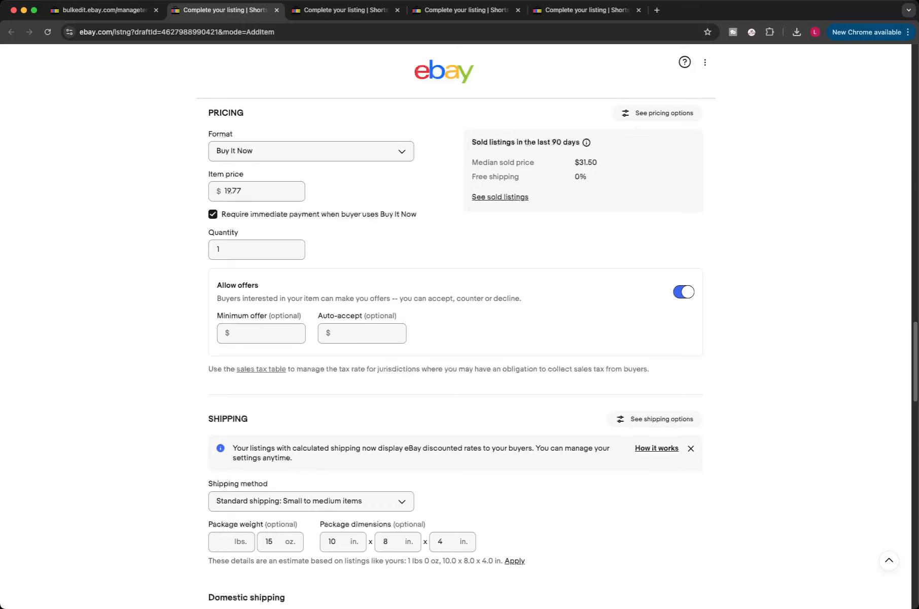
pyautogui.scroll(-2, 455, 325)
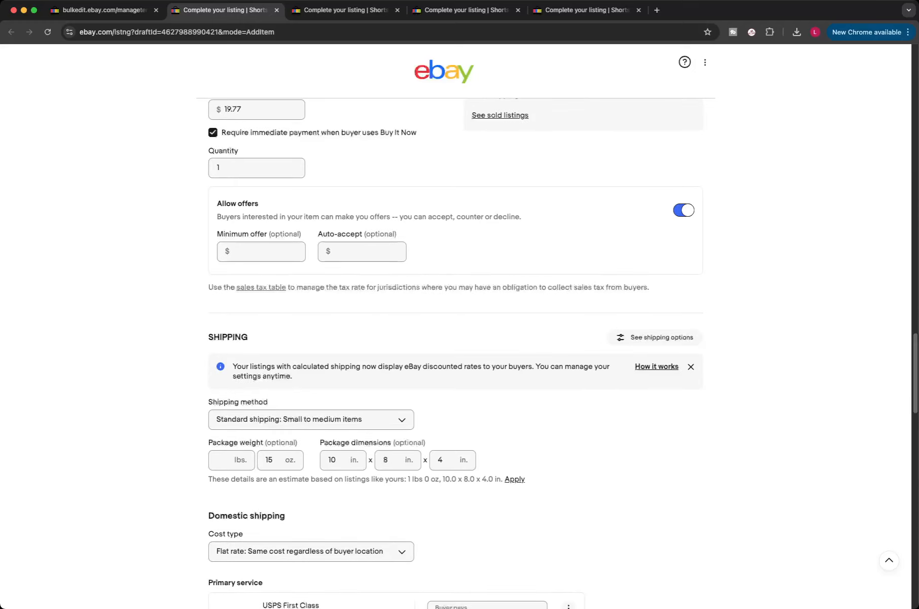